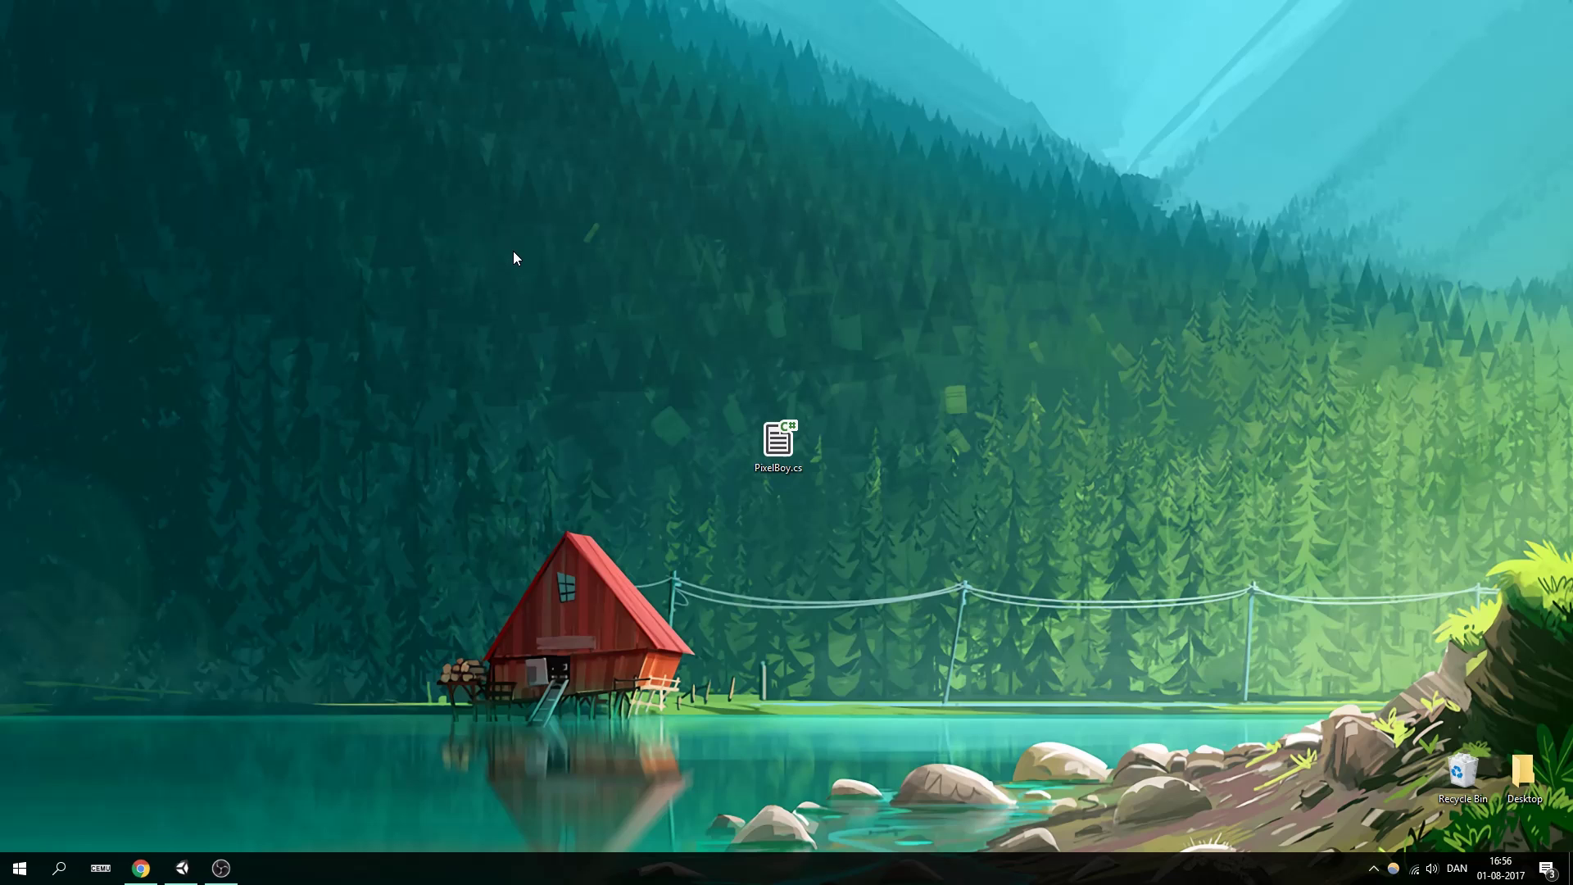
Step: Import PixelBoy.cs from the desktop into the project's Scripts folder beside Submarine
{"action": "left_click_drag", "start_coordinate": [771, 442], "coordinate": [39, 118]}
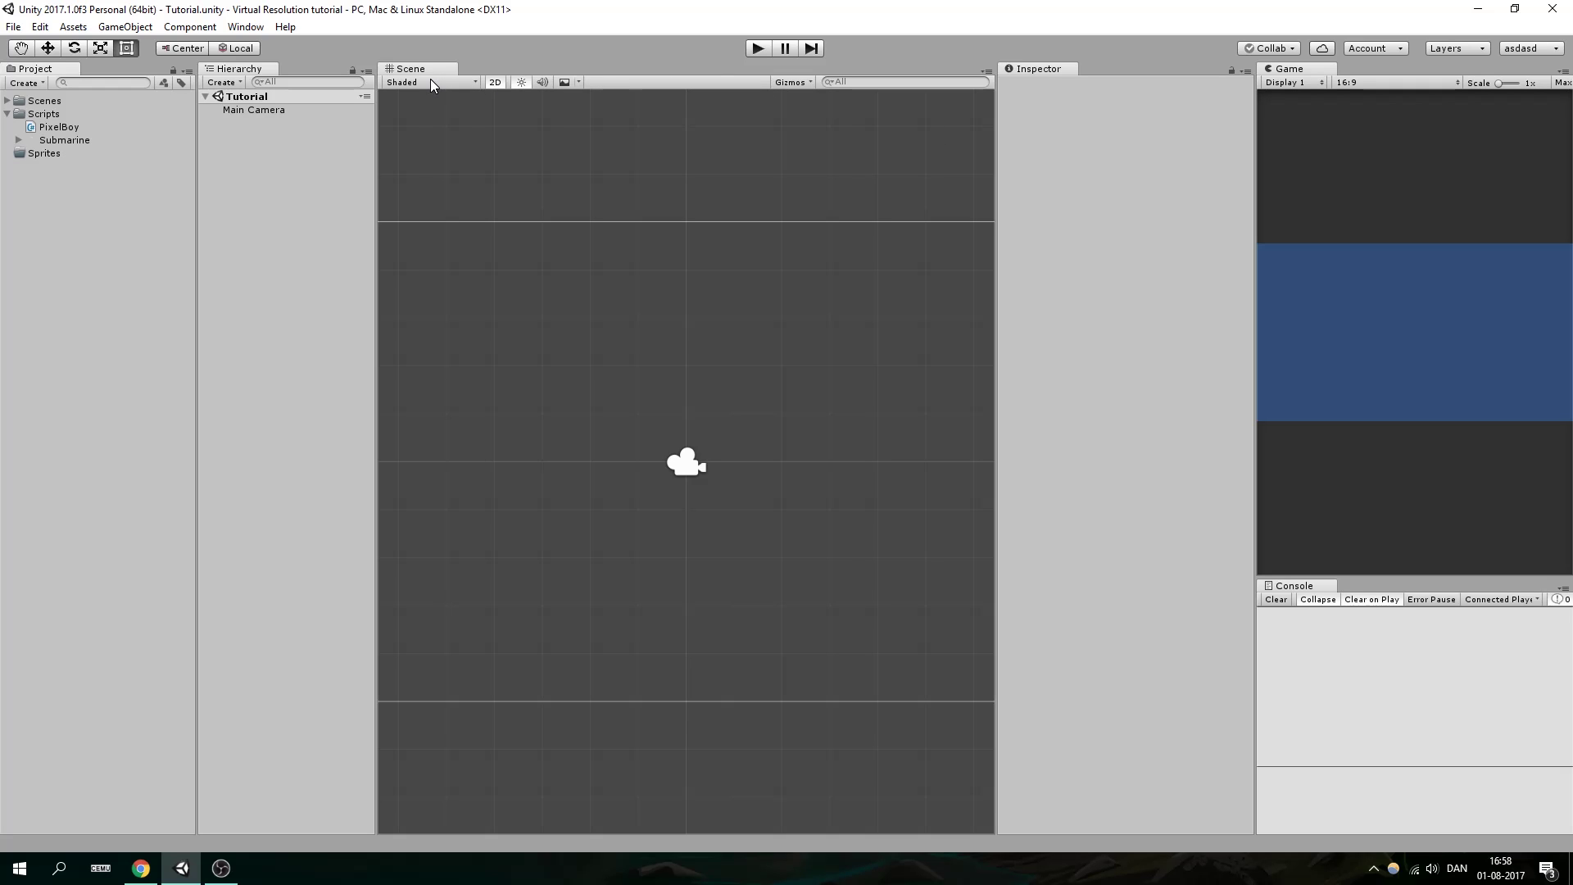
Step: Switch the Submarine texture's Sprite Mode to Multiple and apply it
{"action": "left_click", "coordinate": [72, 140]}
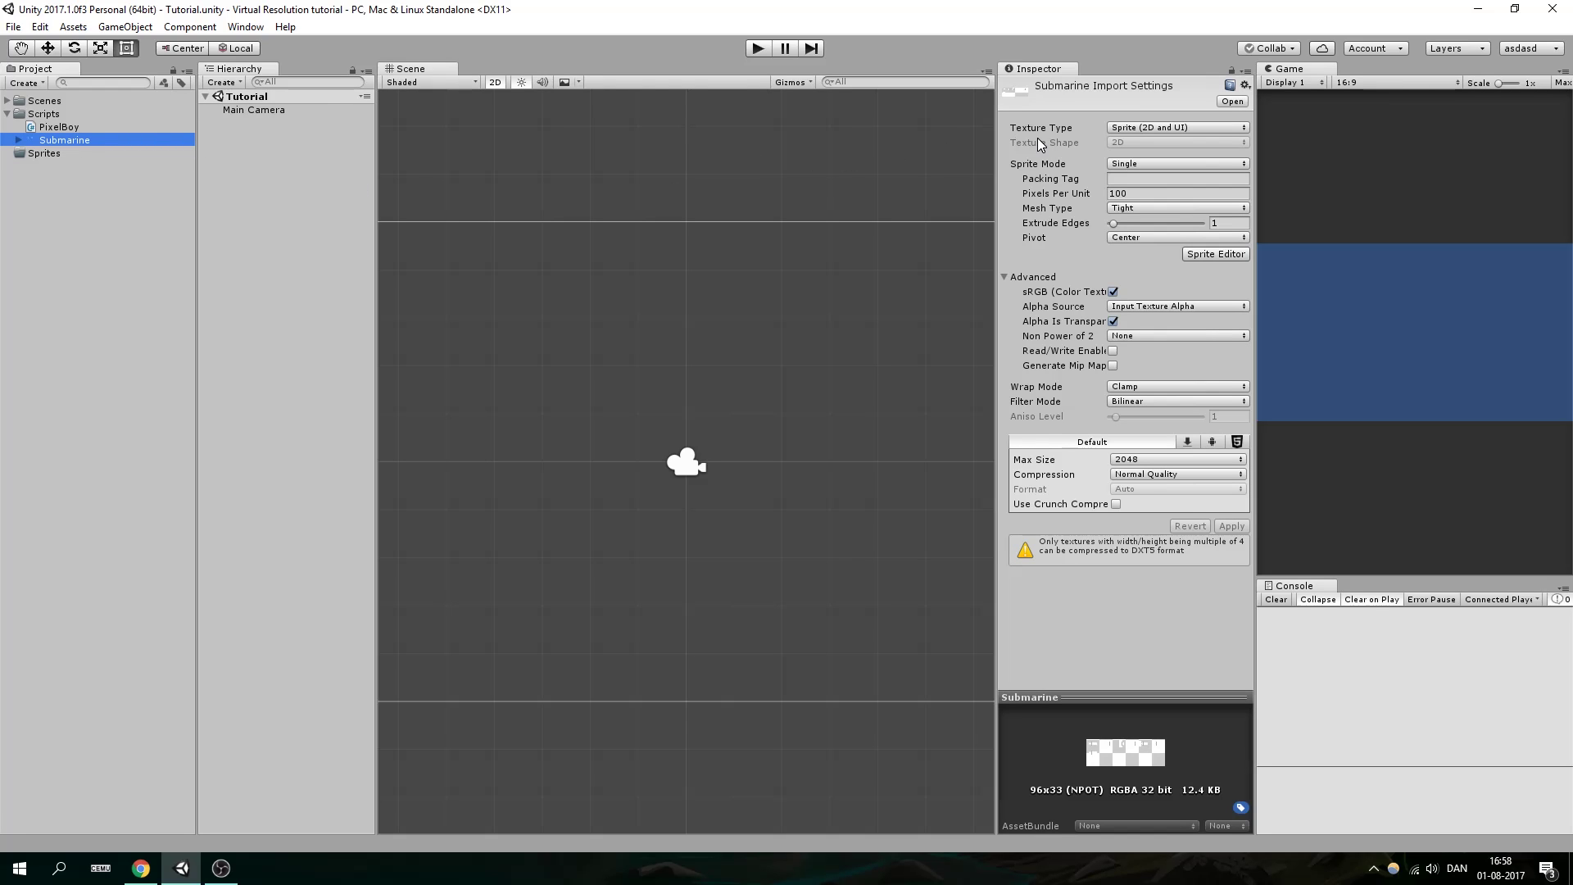
{"action": "left_click", "coordinate": [1152, 164]}
{"action": "left_click", "coordinate": [1153, 200]}
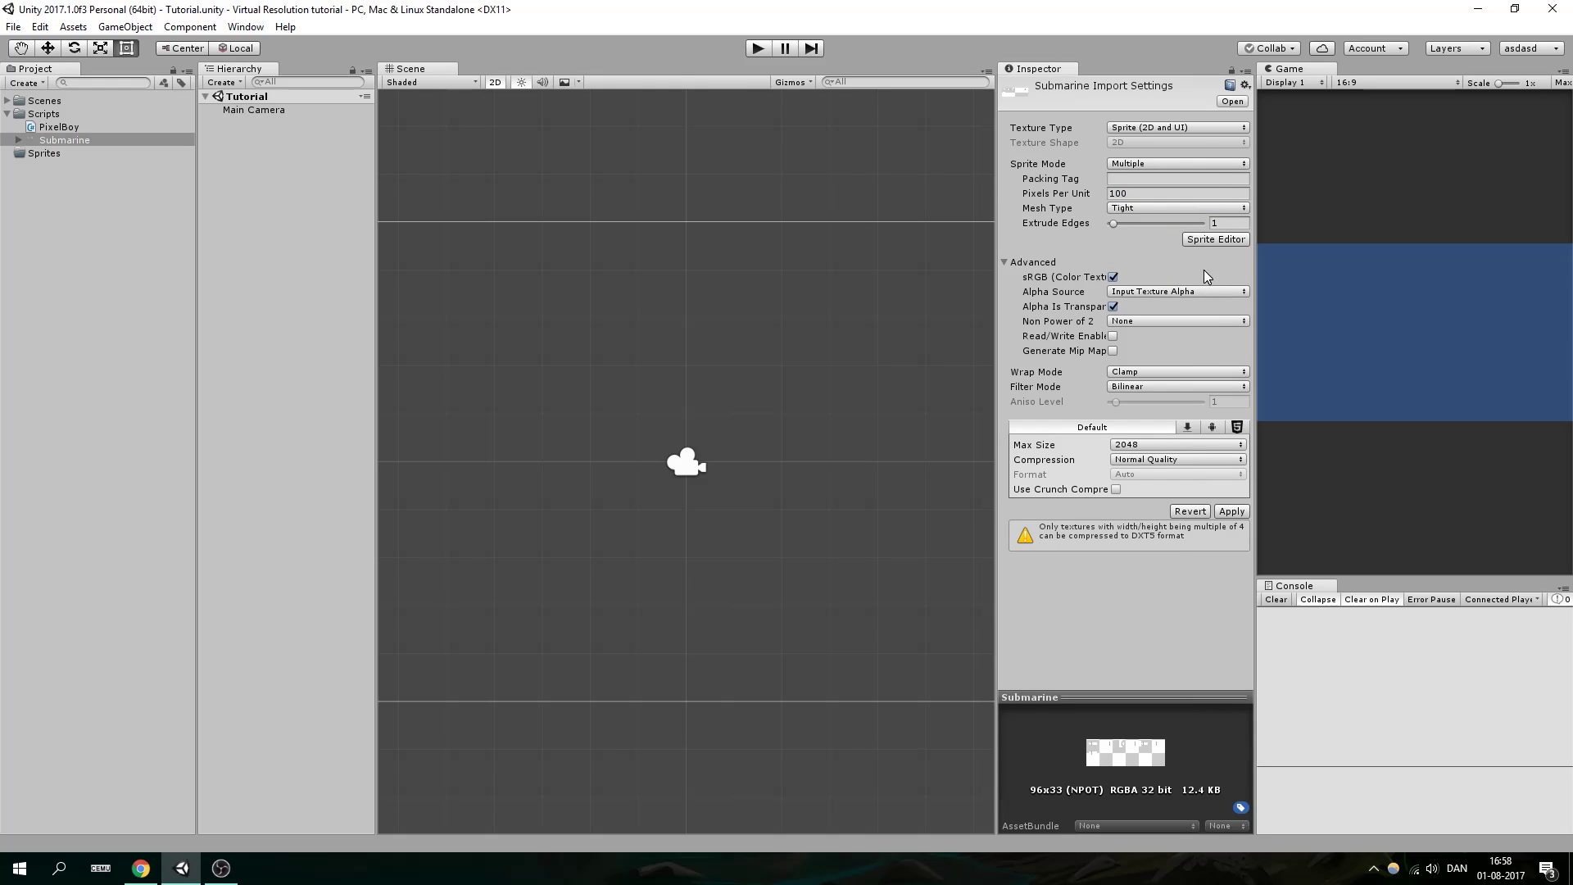
{"action": "left_click", "coordinate": [1231, 512]}
Step: In the Sprite Editor, outline and trim the first submarine as Submarine_0, then apply
{"action": "left_click", "coordinate": [1216, 239]}
{"action": "left_click", "coordinate": [895, 108]}
{"action": "left_click_drag", "start_coordinate": [411, 259], "coordinate": [507, 321]}
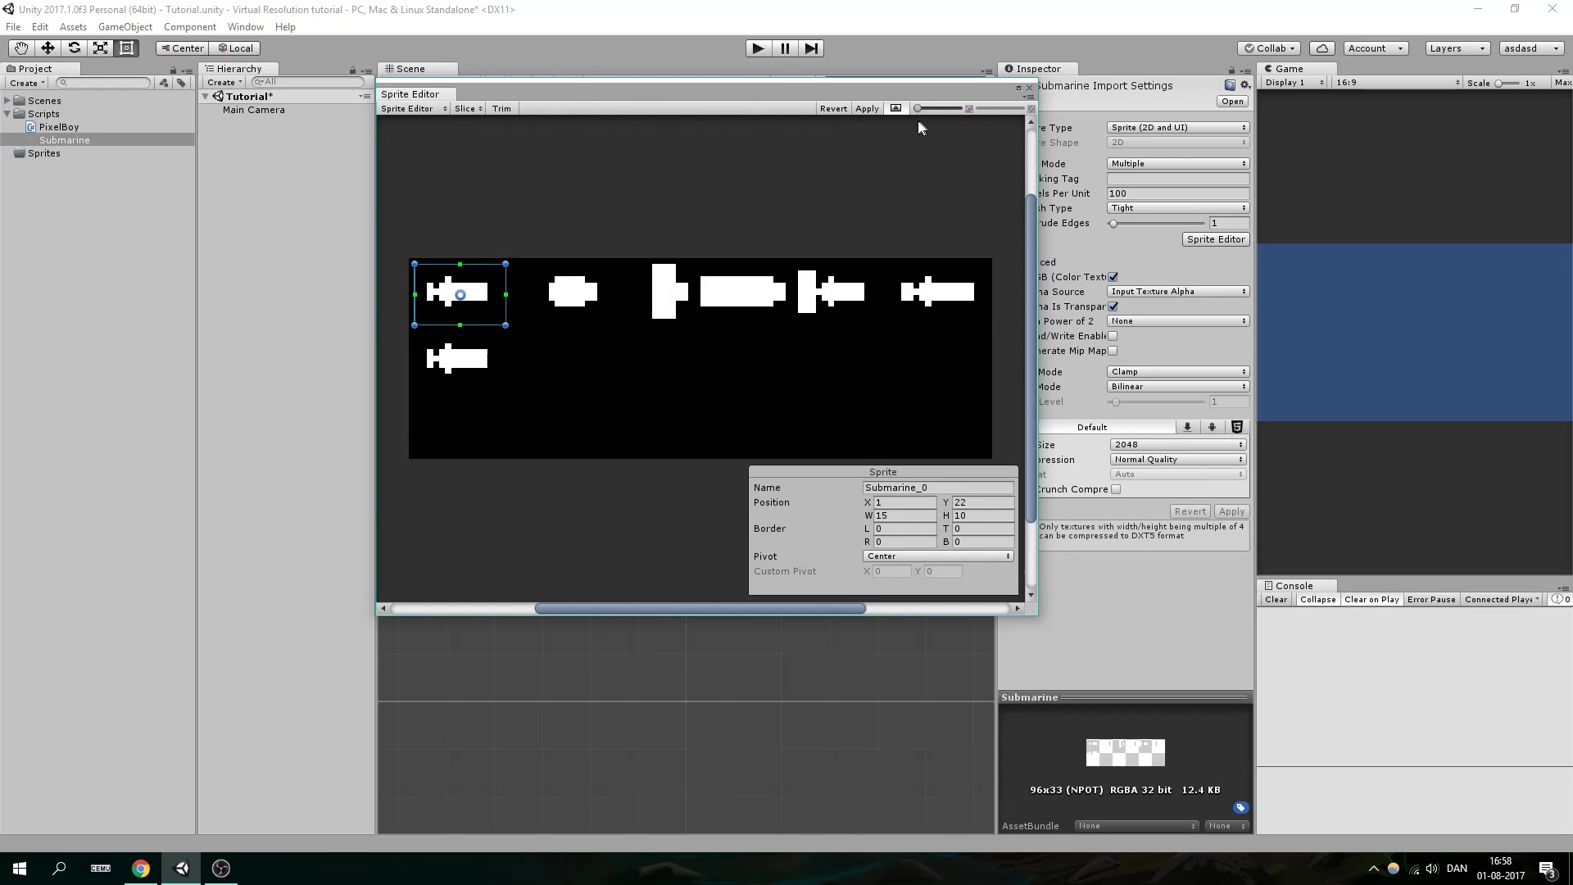
{"action": "left_click", "coordinate": [502, 109]}
{"action": "left_click", "coordinate": [867, 108]}
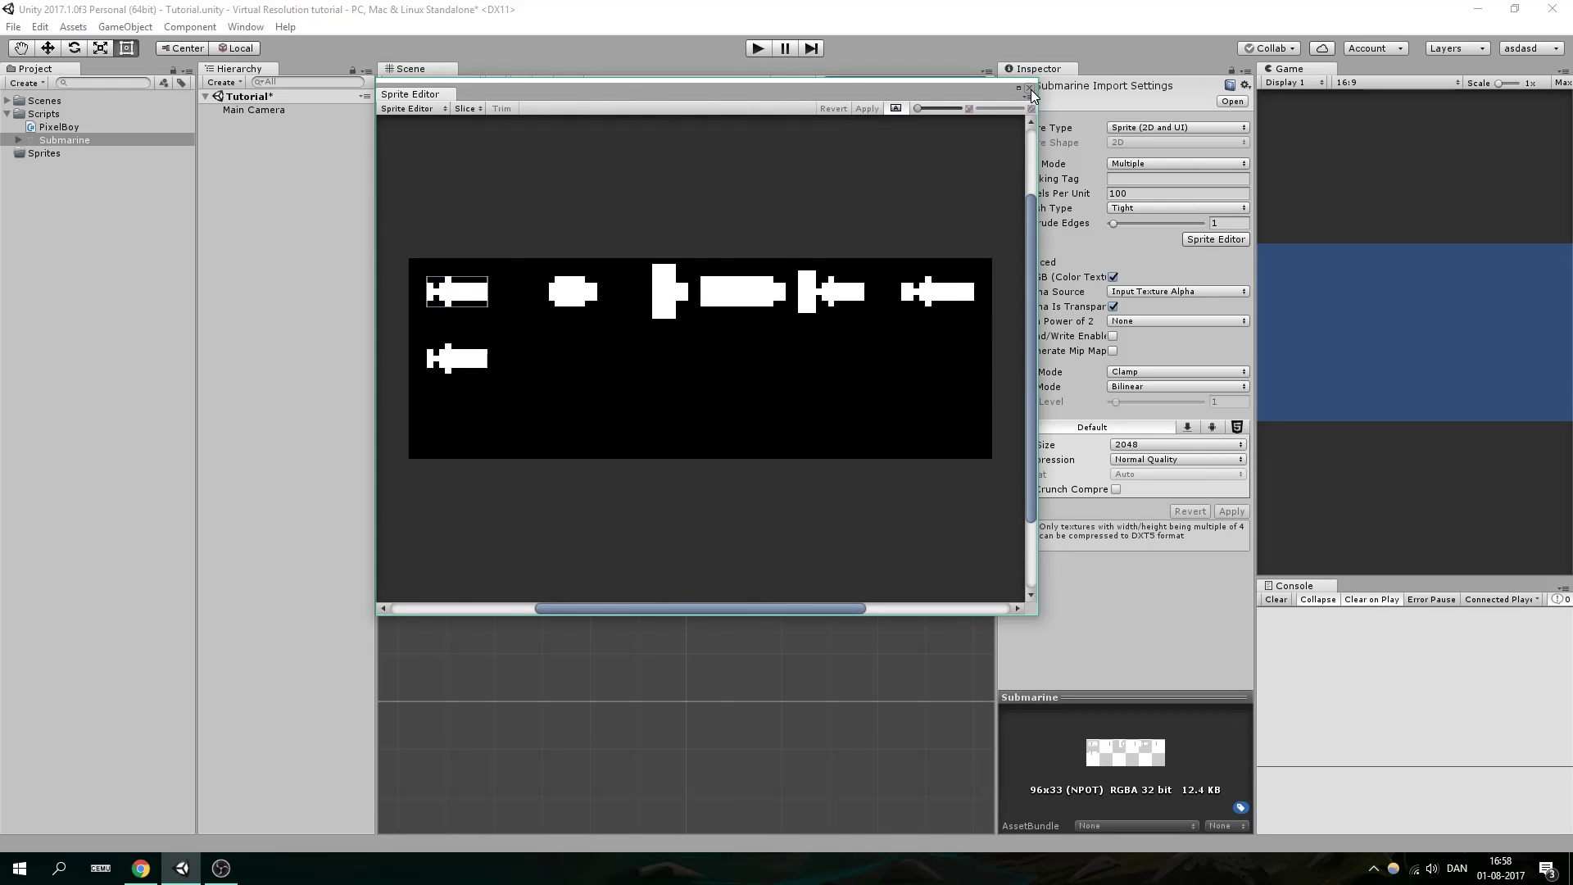
{"action": "left_click", "coordinate": [1030, 88]}
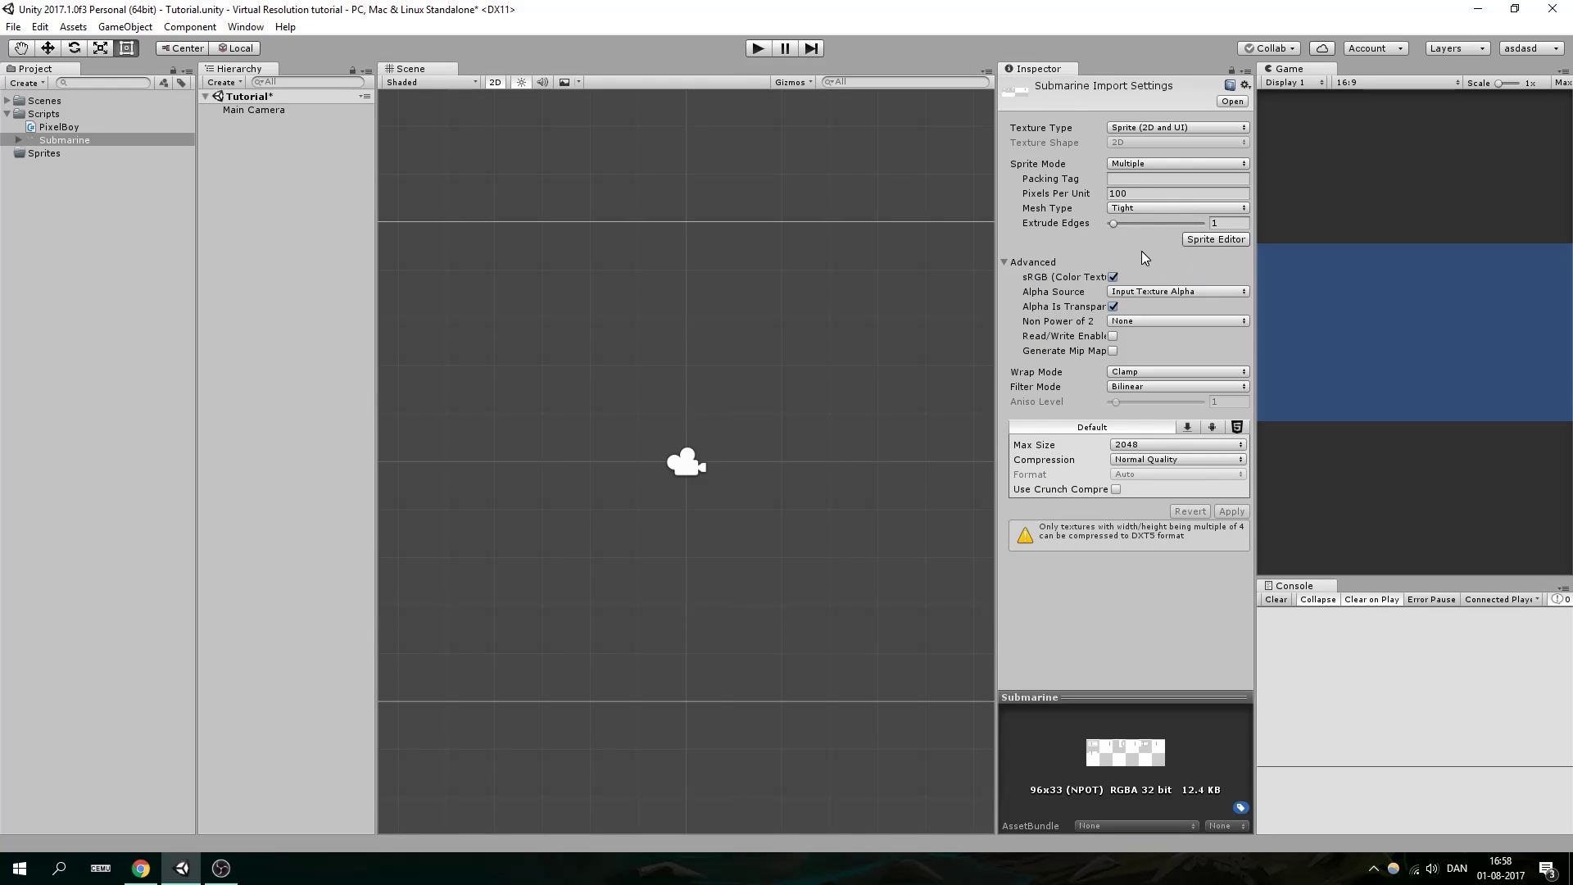
Step: Apply Pixels Per Unit 1, Point filter and None compression to Submarine, then expand it to show Submarine_0
{"action": "left_click", "coordinate": [1161, 192]}
{"action": "type", "text": "1"}
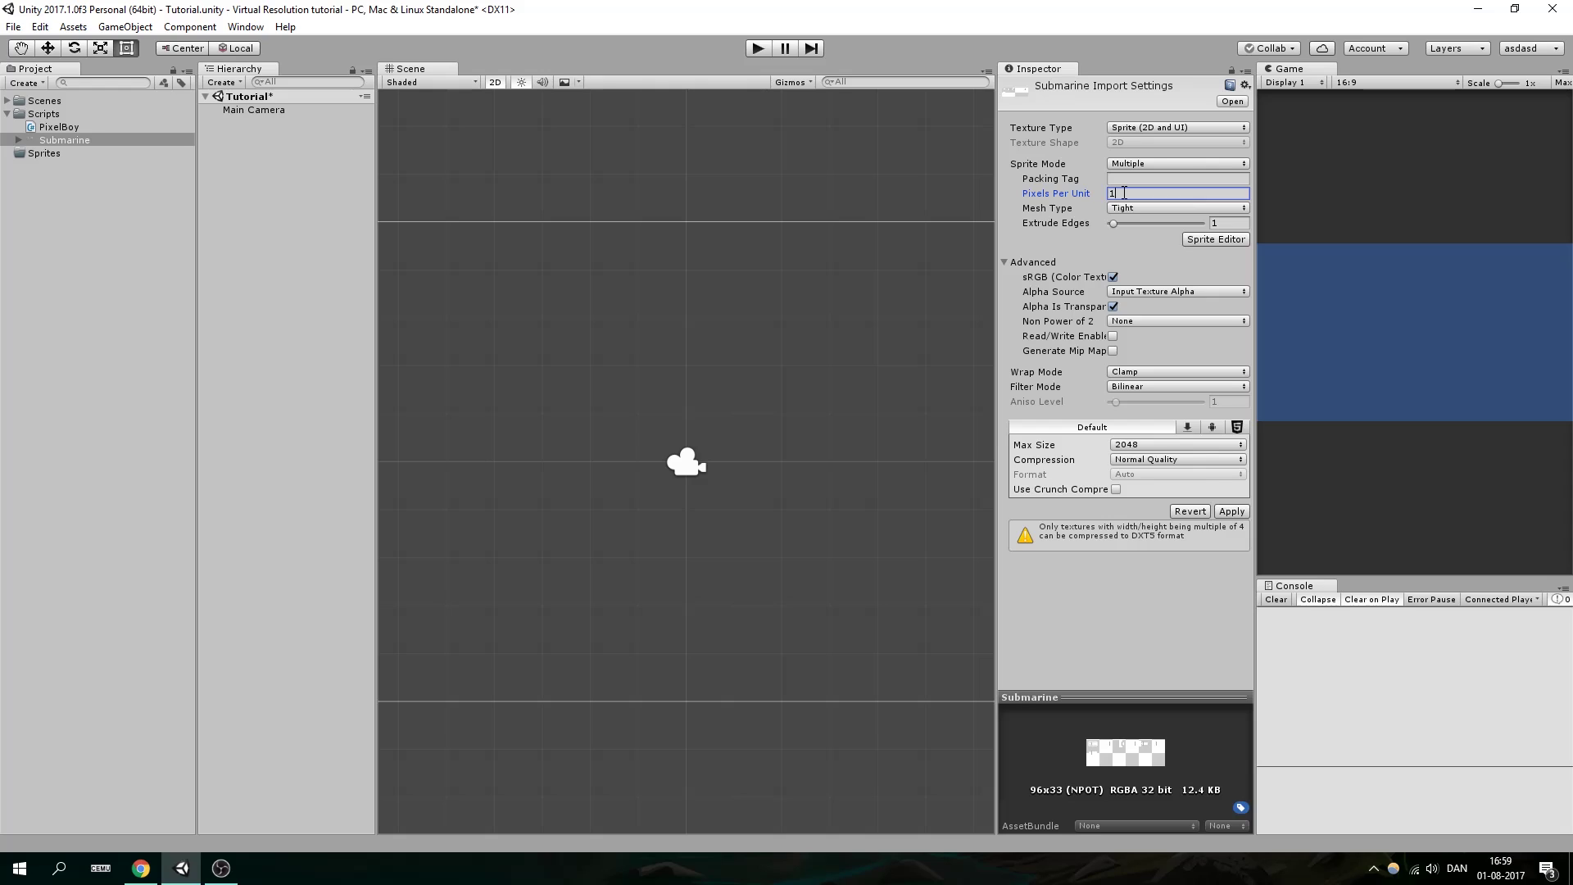
{"action": "key", "text": "Return"}
{"action": "left_click", "coordinate": [1148, 386]}
{"action": "left_click", "coordinate": [1141, 405]}
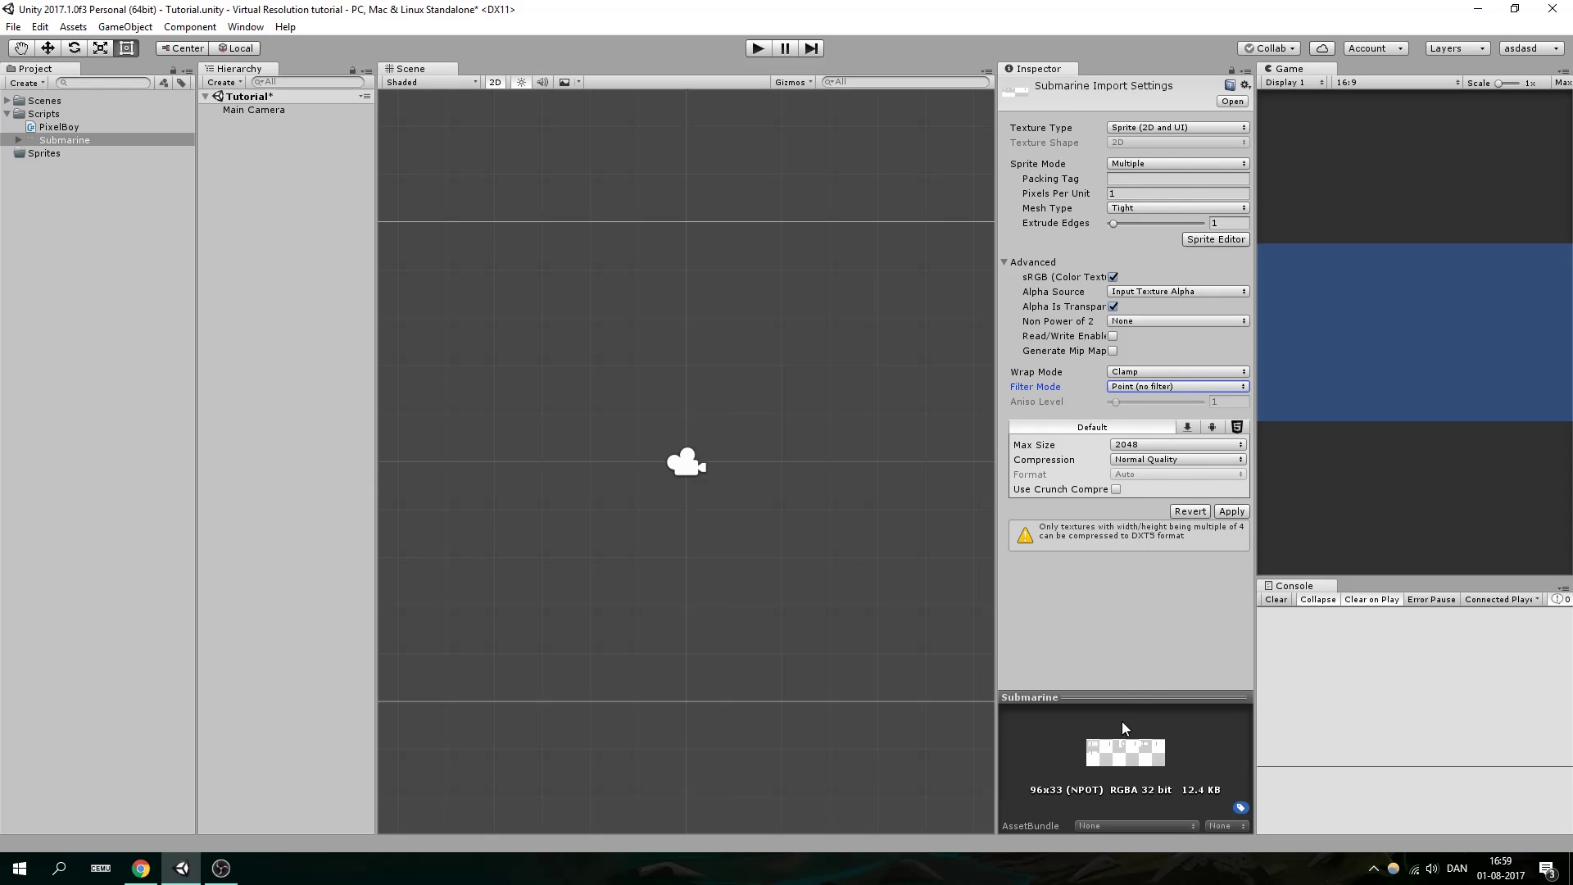
{"action": "left_click", "coordinate": [1152, 460]}
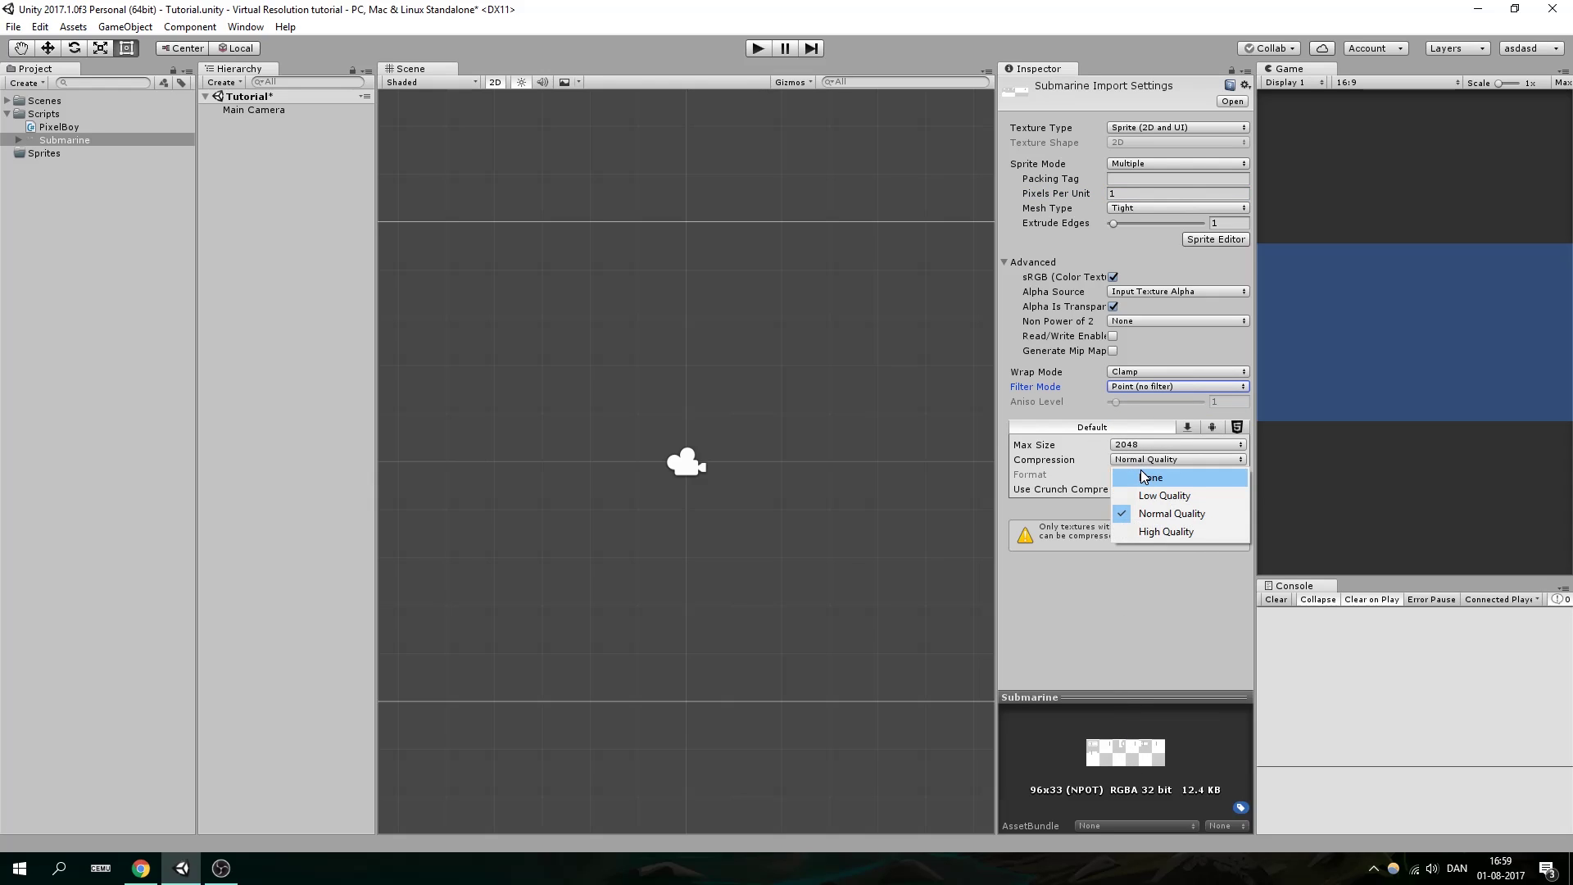
{"action": "left_click", "coordinate": [1144, 477]}
{"action": "left_click", "coordinate": [1230, 498]}
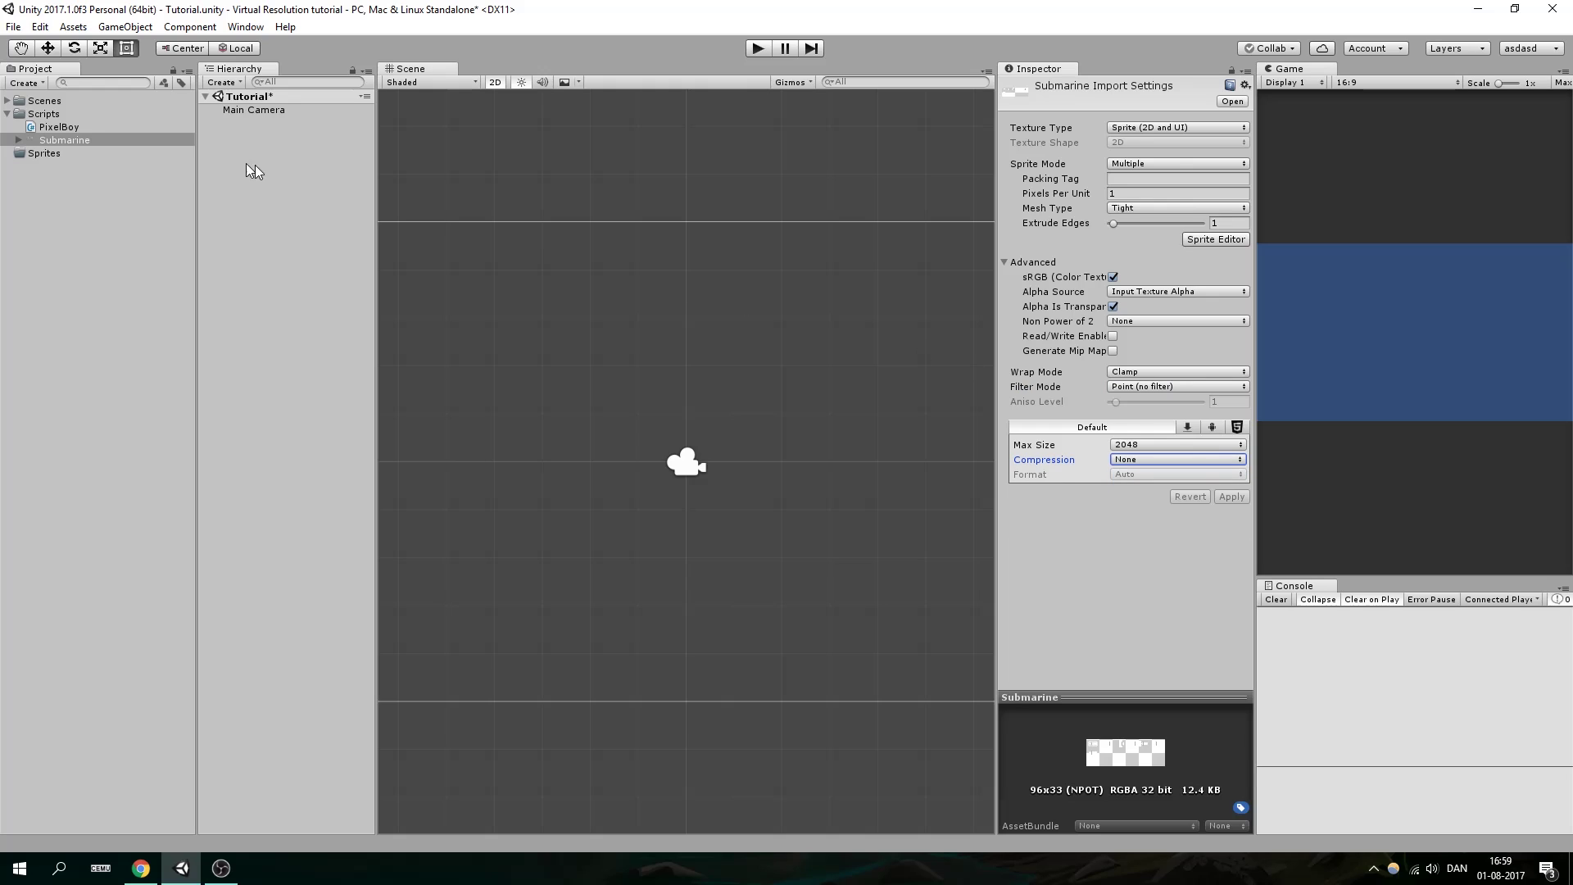
{"action": "left_click", "coordinate": [23, 147]}
{"action": "left_click", "coordinate": [17, 141]}
Step: Drag the Submarine_0 sprite into the Scene view
{"action": "left_click_drag", "start_coordinate": [77, 153], "coordinate": [690, 461]}
{"action": "scroll", "coordinate": [696, 332], "scroll_direction": "down", "scroll_amount": 1}
{"action": "scroll", "coordinate": [695, 333], "scroll_direction": "down", "scroll_amount": 3}
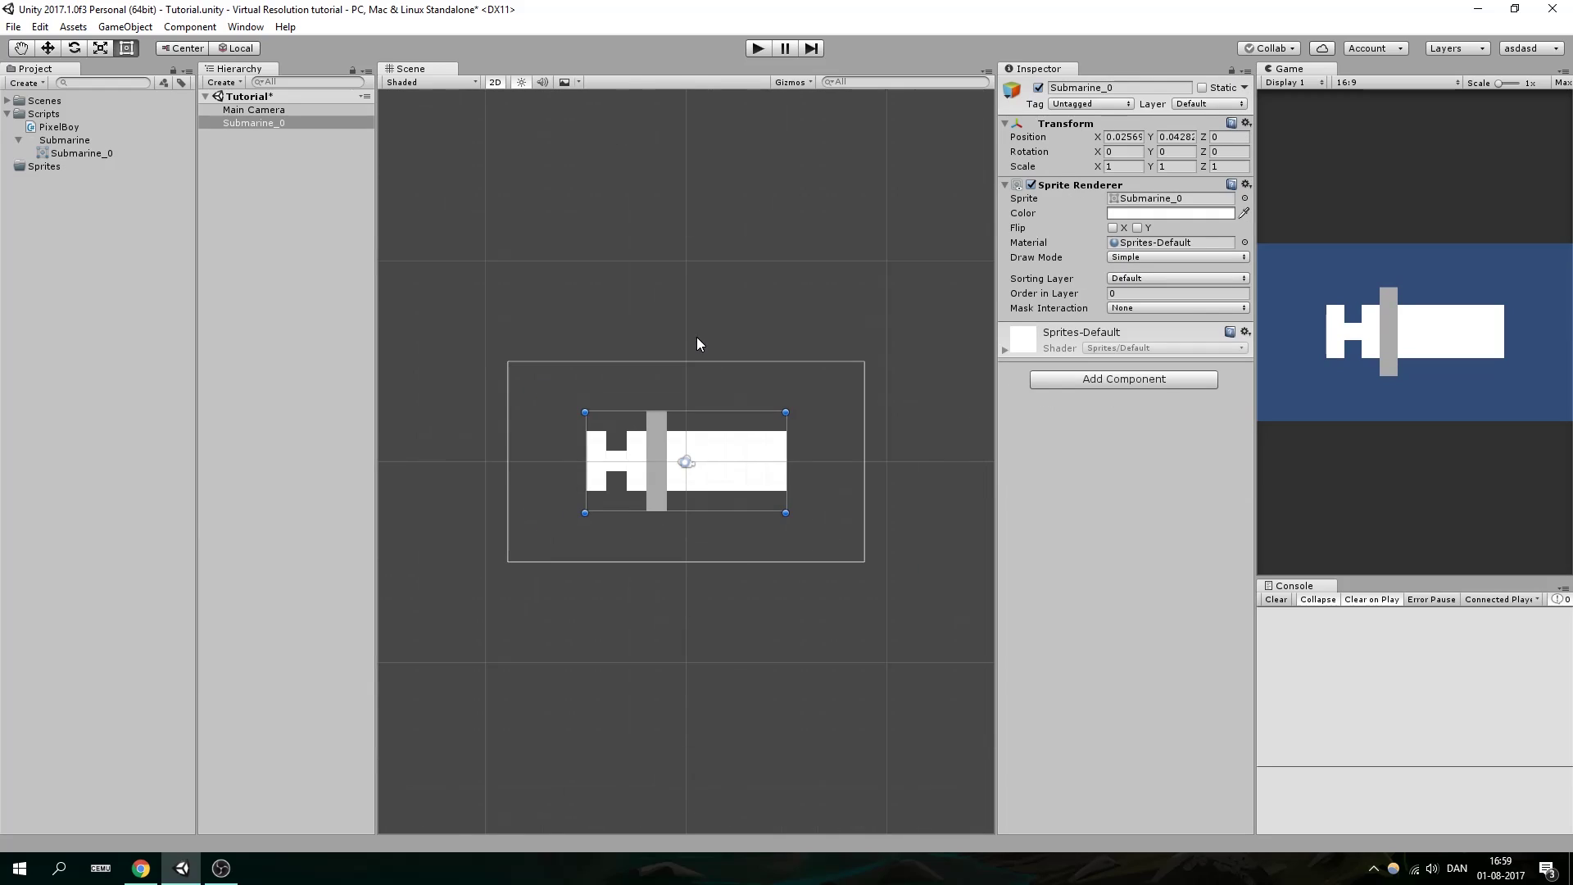
Step: Save the scene and attach the PixelBoy script to the Main Camera
{"action": "left_click", "coordinate": [254, 110]}
{"action": "key", "text": "ctrl+s"}
{"action": "left_click_drag", "start_coordinate": [51, 128], "coordinate": [1142, 558]}
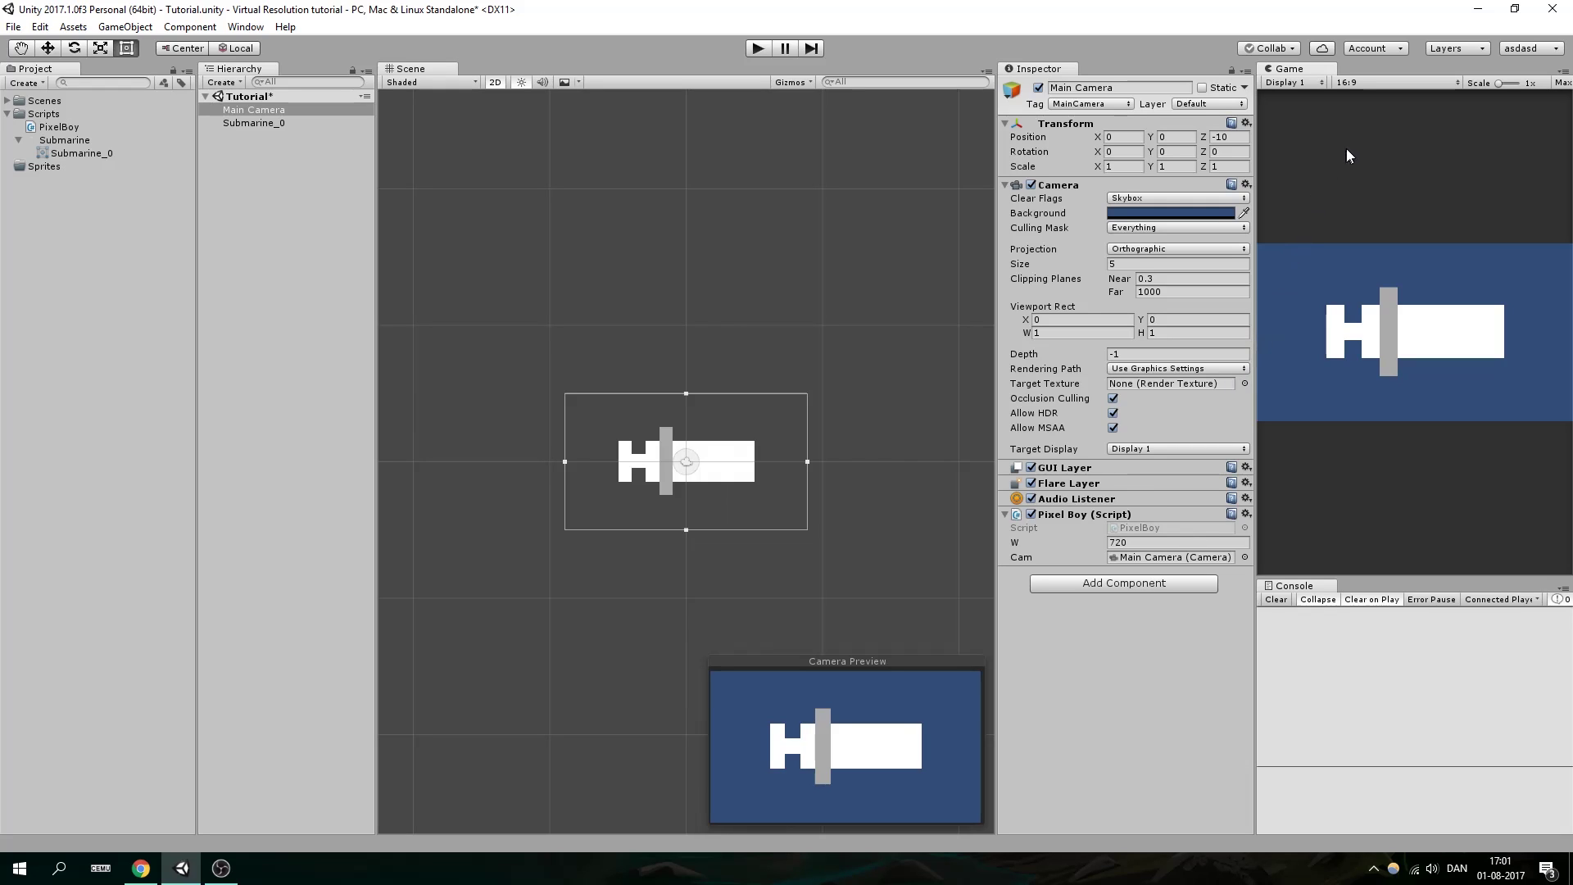
Step: Create a custom Aspect Ratio Game view size with width 16 and height 9, and select it
{"action": "left_click", "coordinate": [1383, 81]}
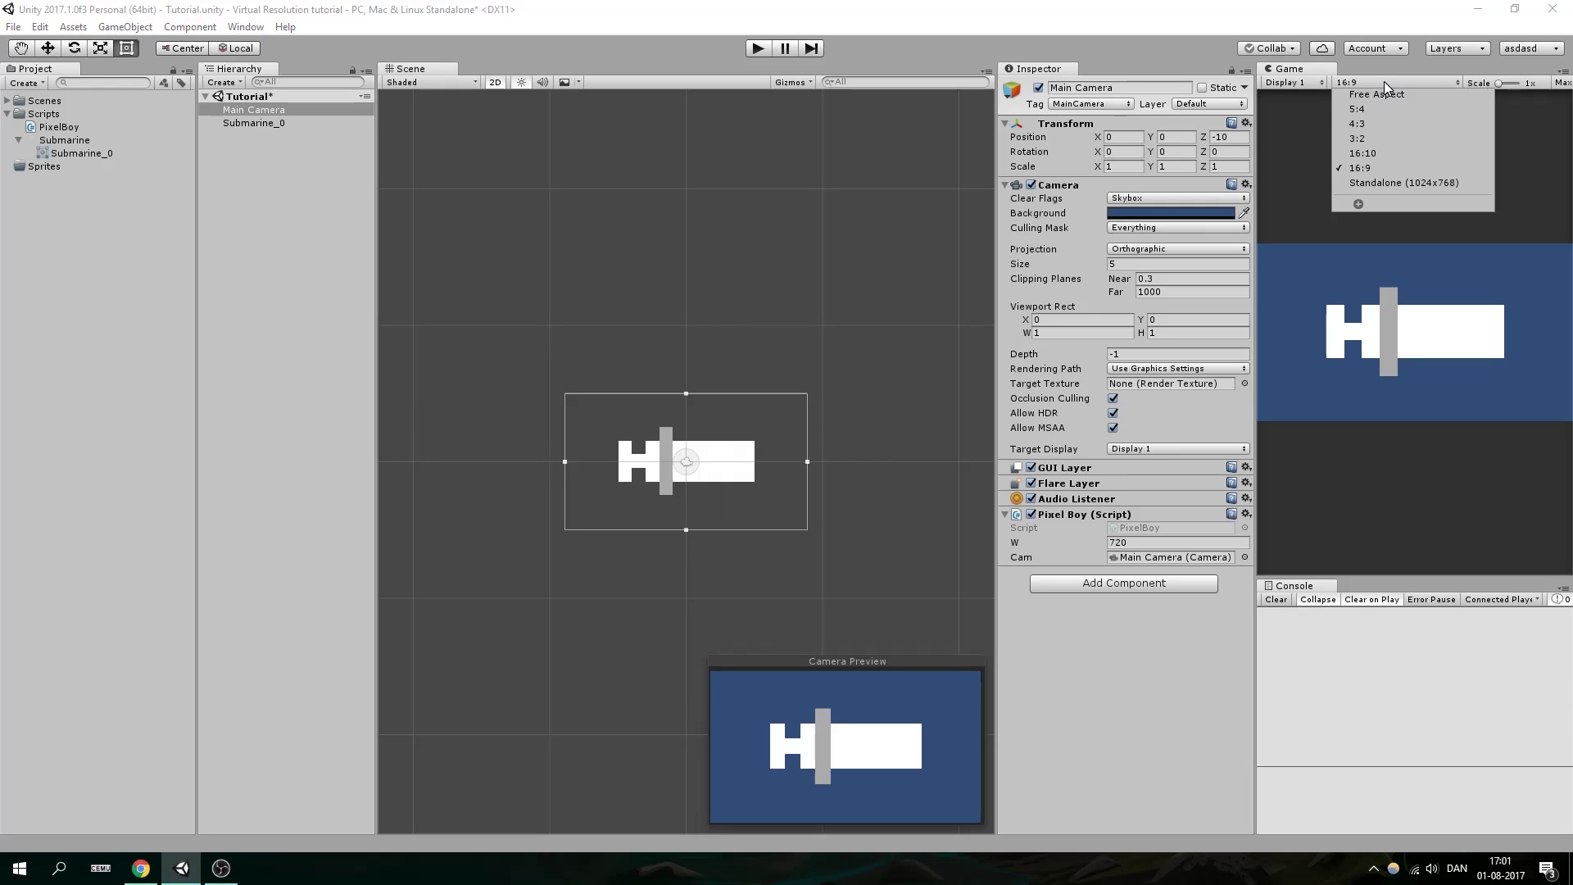
{"action": "left_click", "coordinate": [1384, 81]}
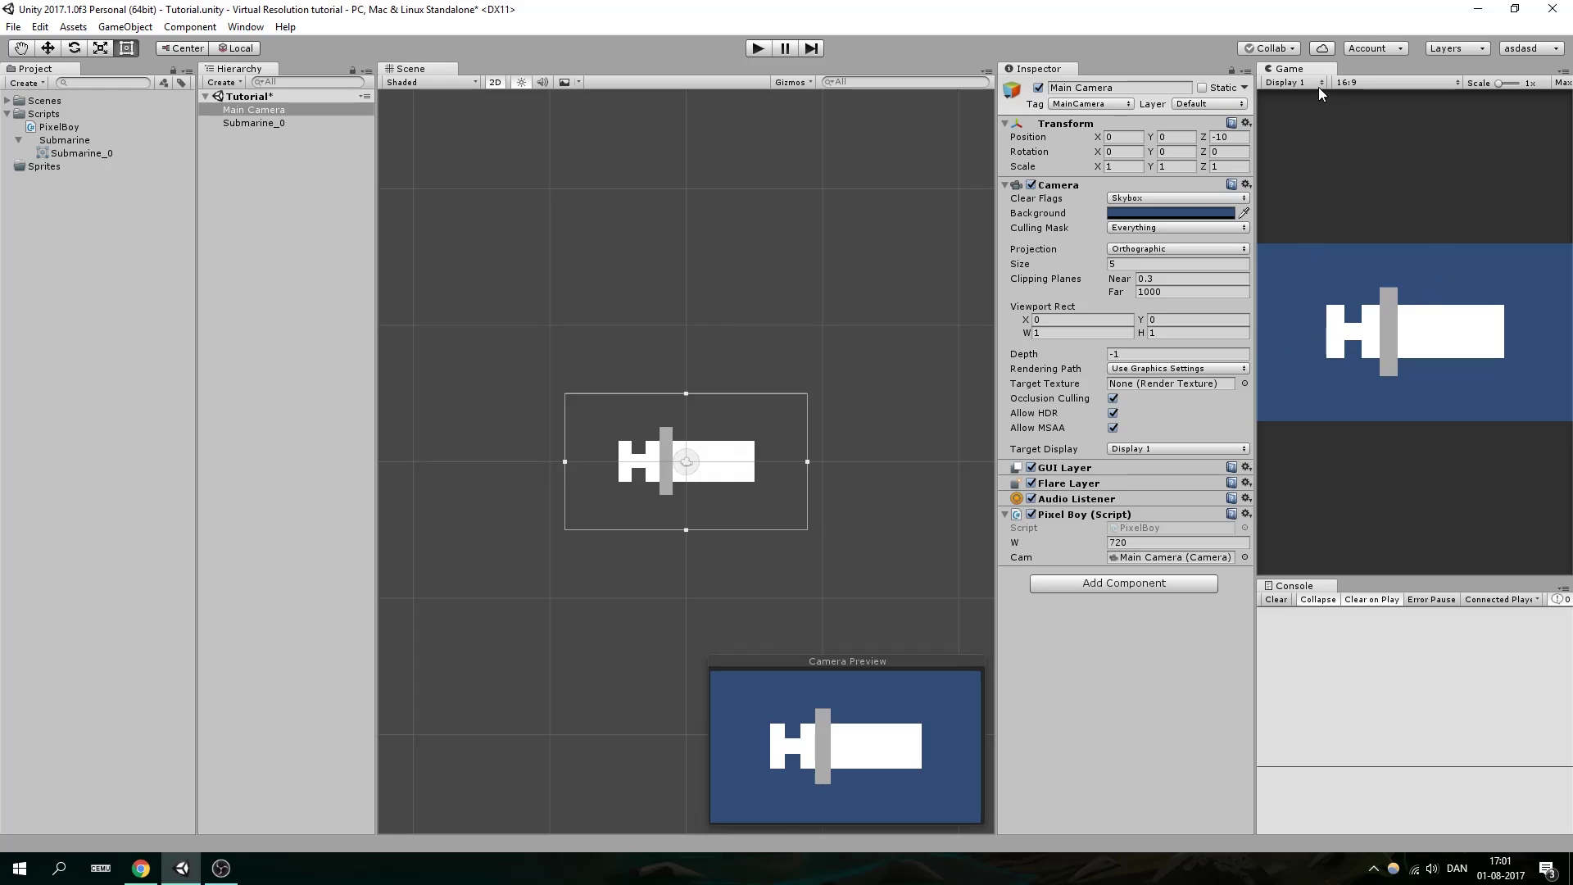
{"action": "left_click", "coordinate": [1367, 84]}
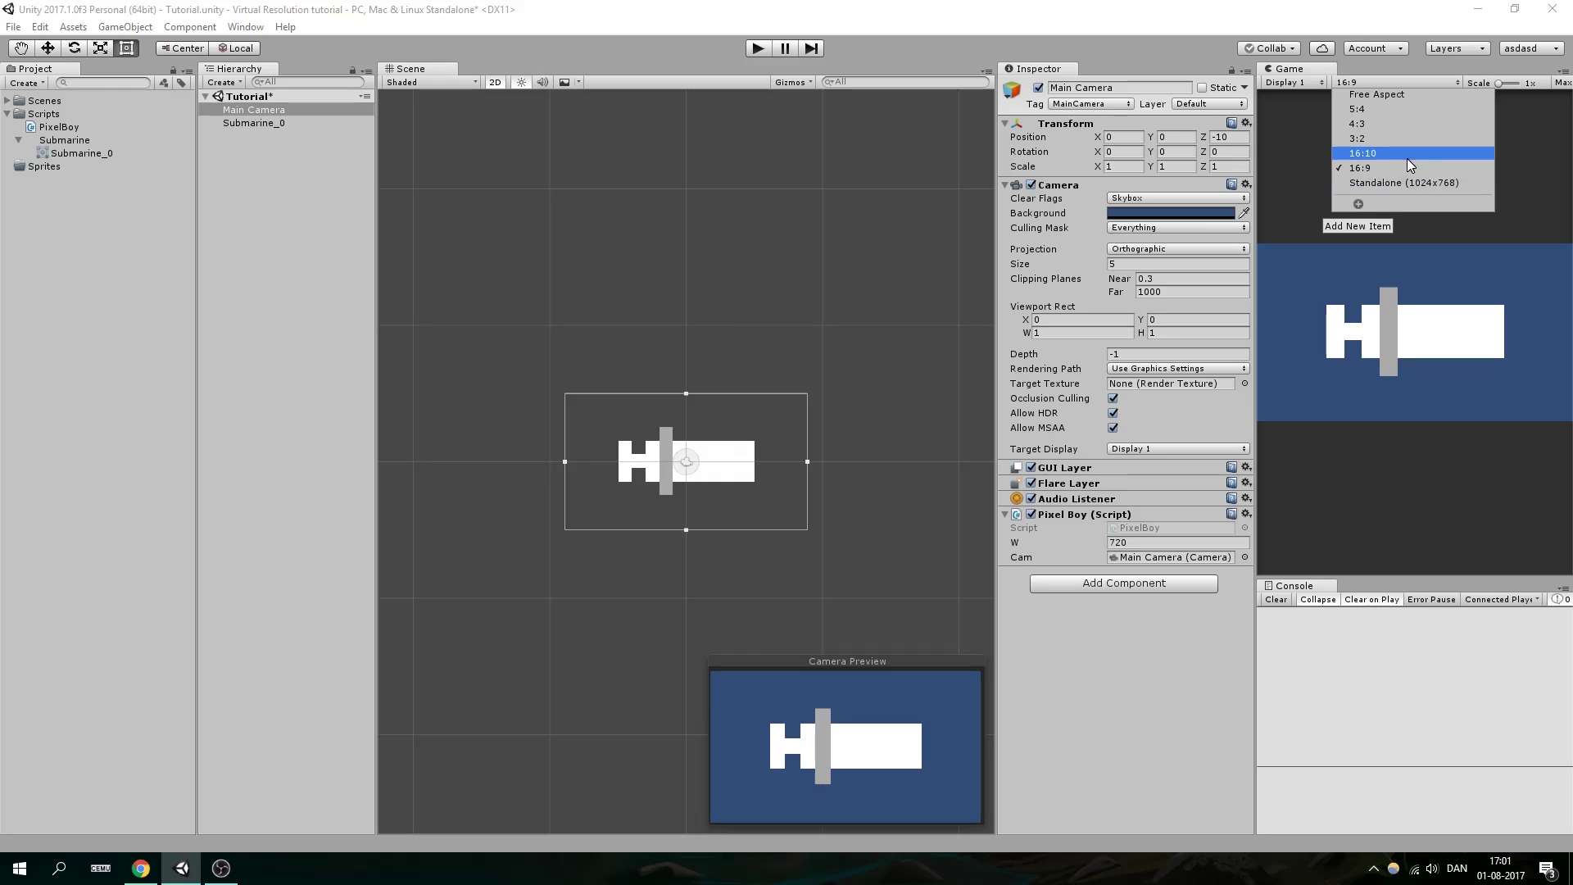
{"action": "left_click", "coordinate": [1361, 204]}
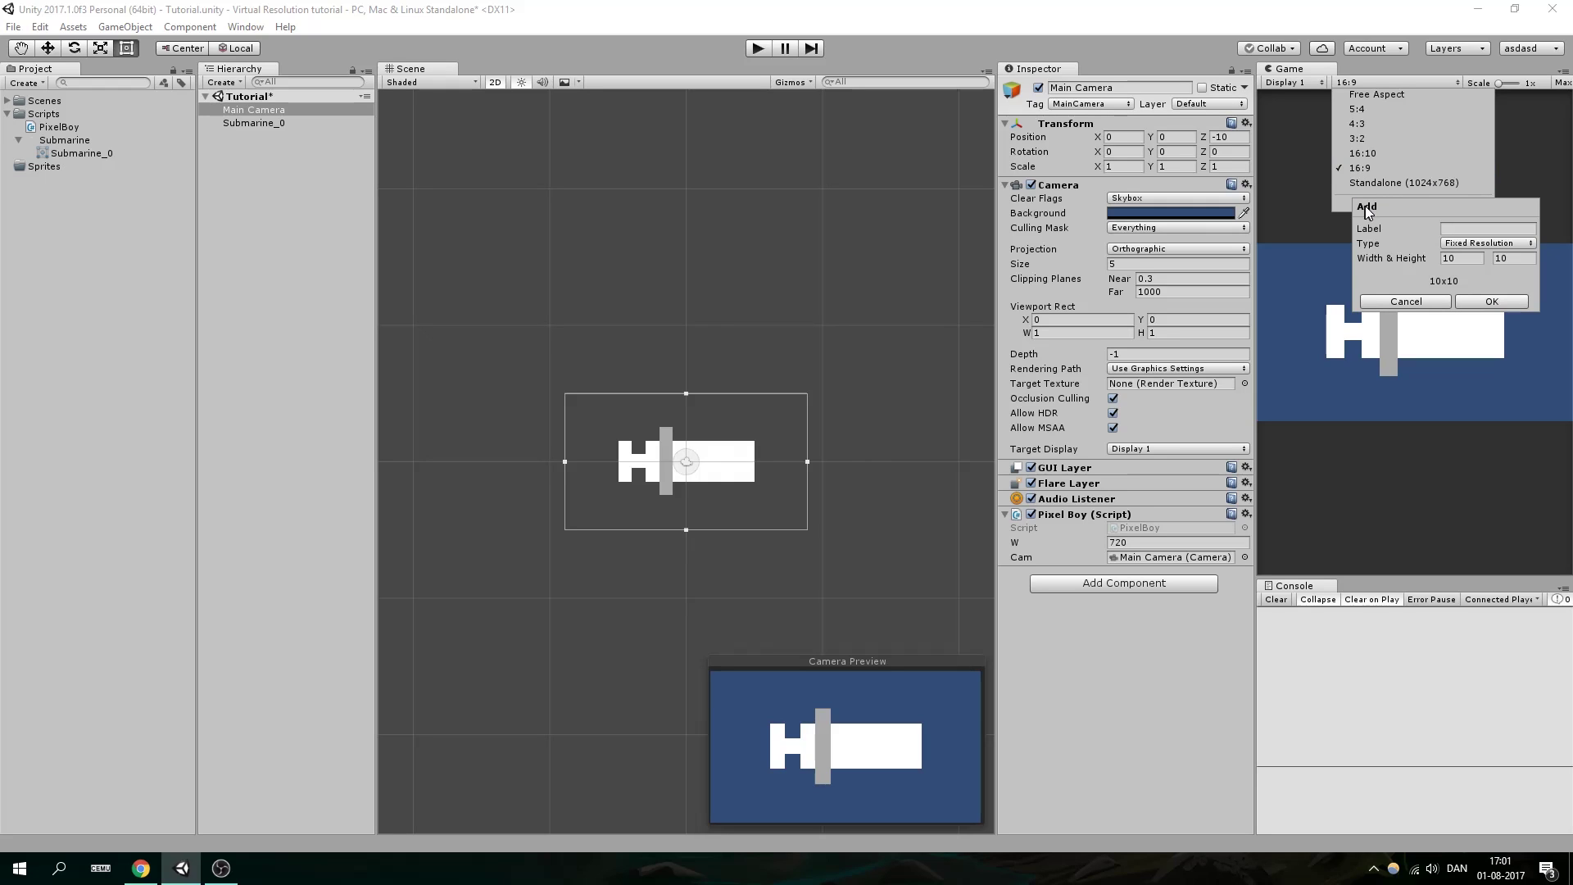
{"action": "left_click", "coordinate": [1487, 244]}
{"action": "left_click", "coordinate": [1467, 256]}
{"action": "left_click", "coordinate": [1459, 260]}
{"action": "type", "text": "16"}
{"action": "key", "text": "Tab"}
{"action": "type", "text": "9"}
{"action": "left_click", "coordinate": [1466, 300]}
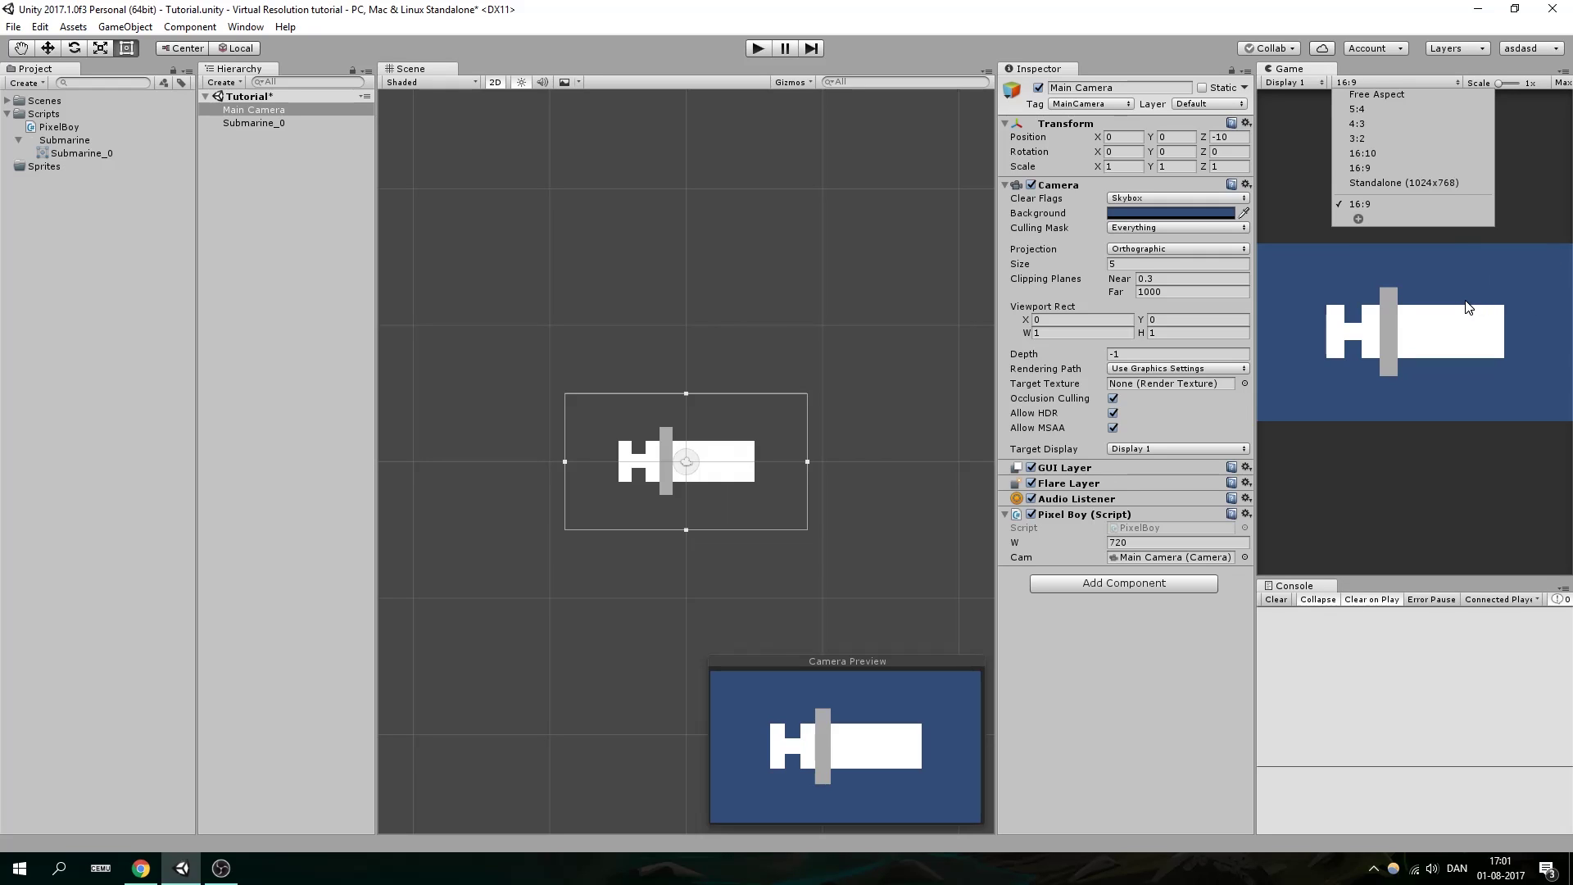
{"action": "left_click", "coordinate": [1355, 205]}
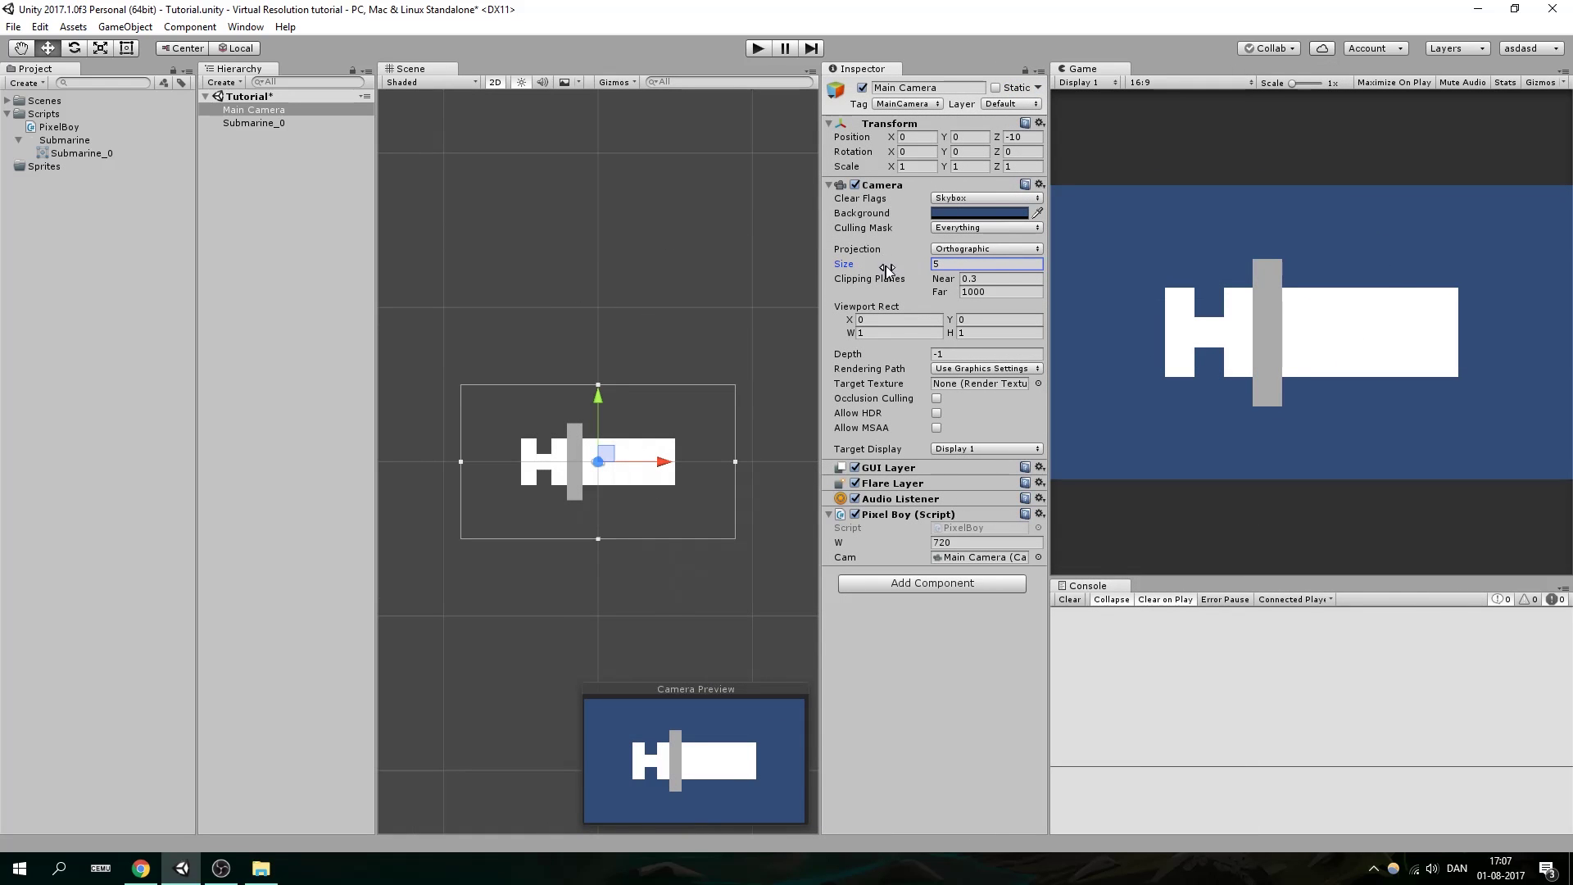
Step: Enter 5 as the Main Camera's orthographic Size
{"action": "double_click", "coordinate": [990, 268]}
{"action": "type", "text": "5"}
Step: Find the 128 × 72 row in the true 16:9 resolutions list, select 72, and return to Unity's Camera Size field
{"action": "left_click", "coordinate": [141, 869]}
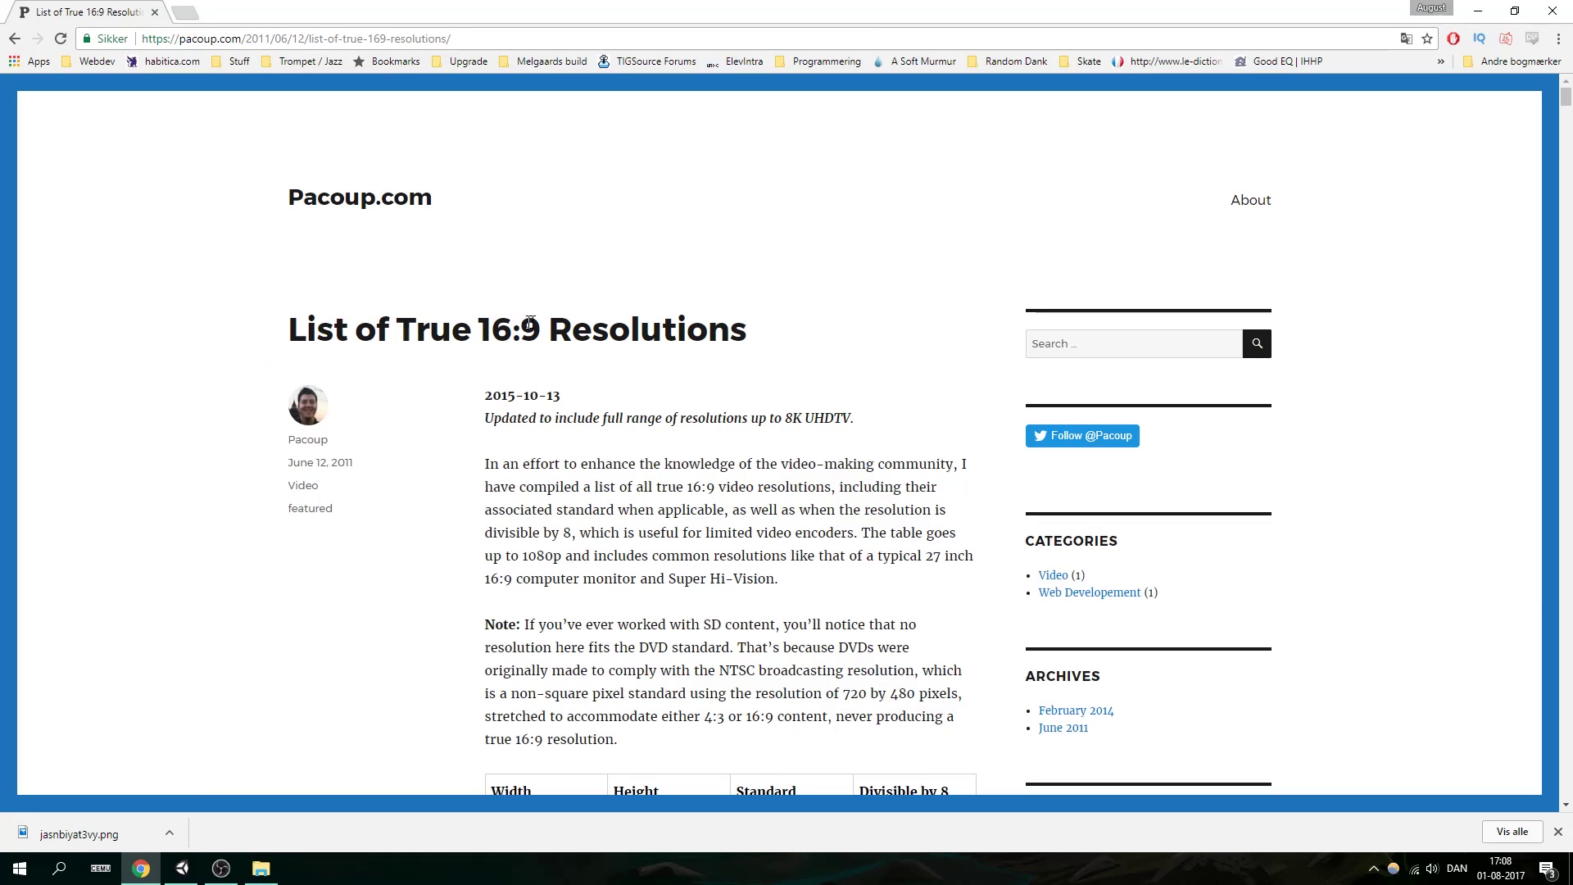
{"action": "scroll", "coordinate": [741, 324], "scroll_direction": "down", "scroll_amount": 9}
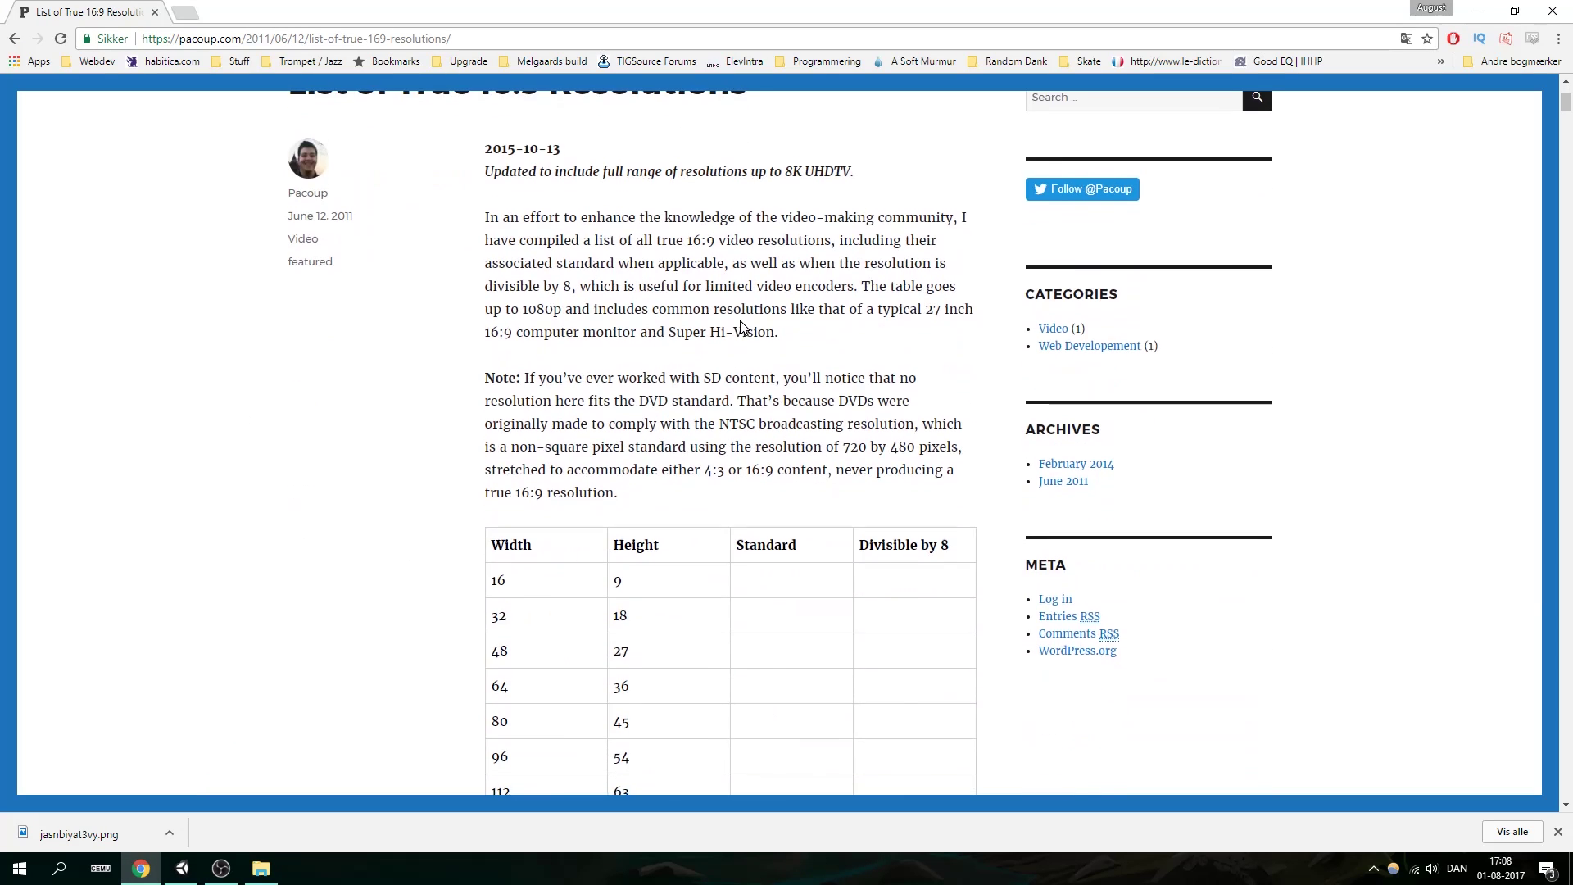
{"action": "scroll", "coordinate": [626, 351], "scroll_direction": "up", "scroll_amount": 7}
{"action": "scroll", "coordinate": [625, 410], "scroll_direction": "down", "scroll_amount": 6}
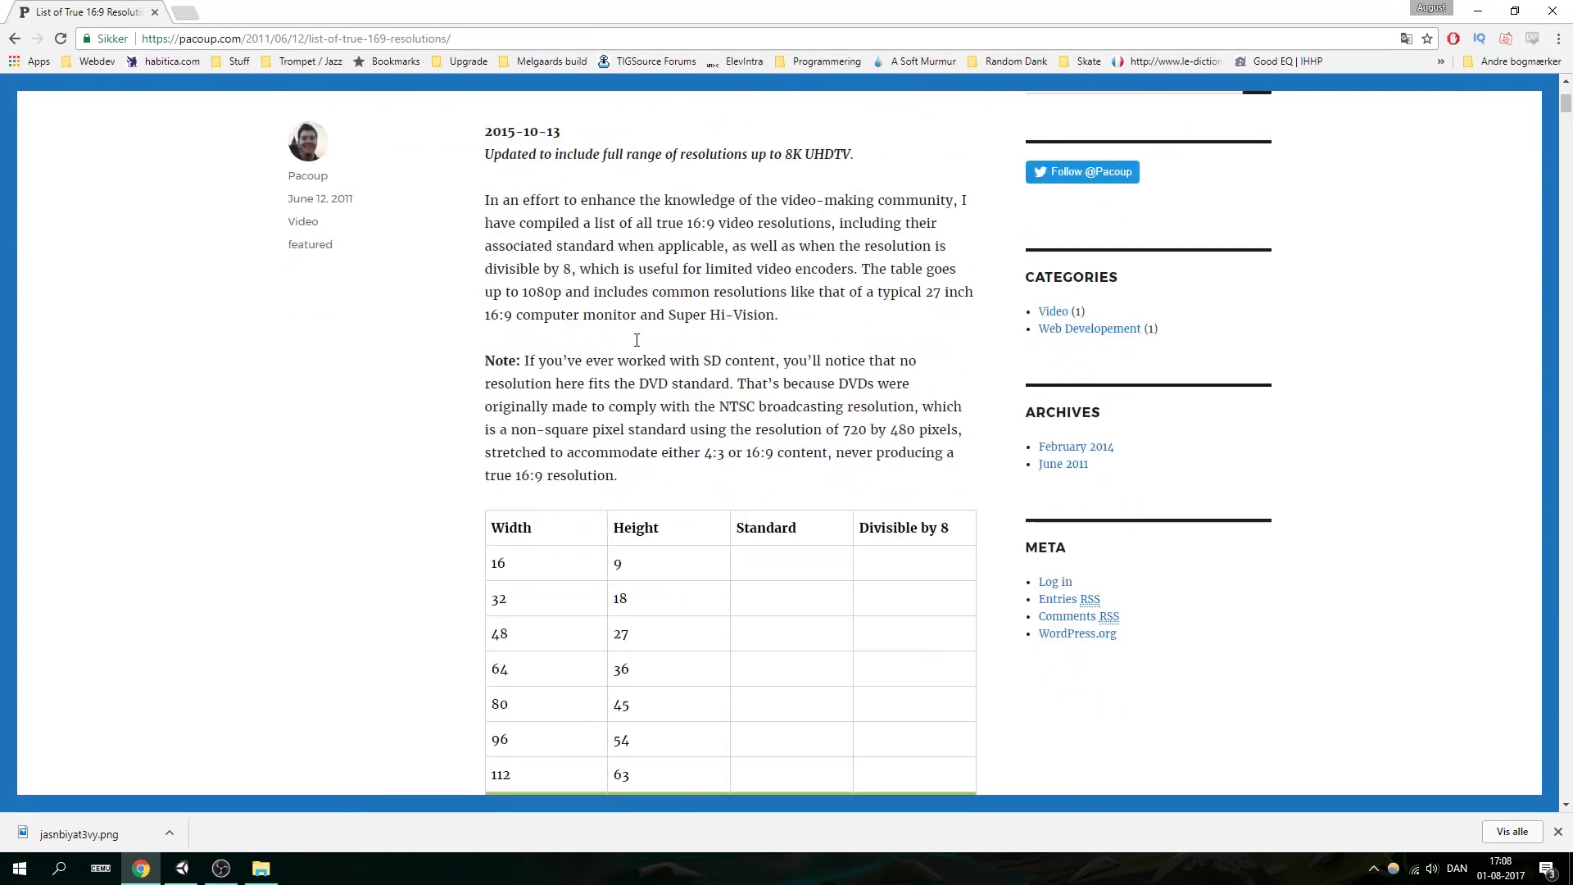
{"action": "scroll", "coordinate": [668, 485], "scroll_direction": "up", "scroll_amount": 2}
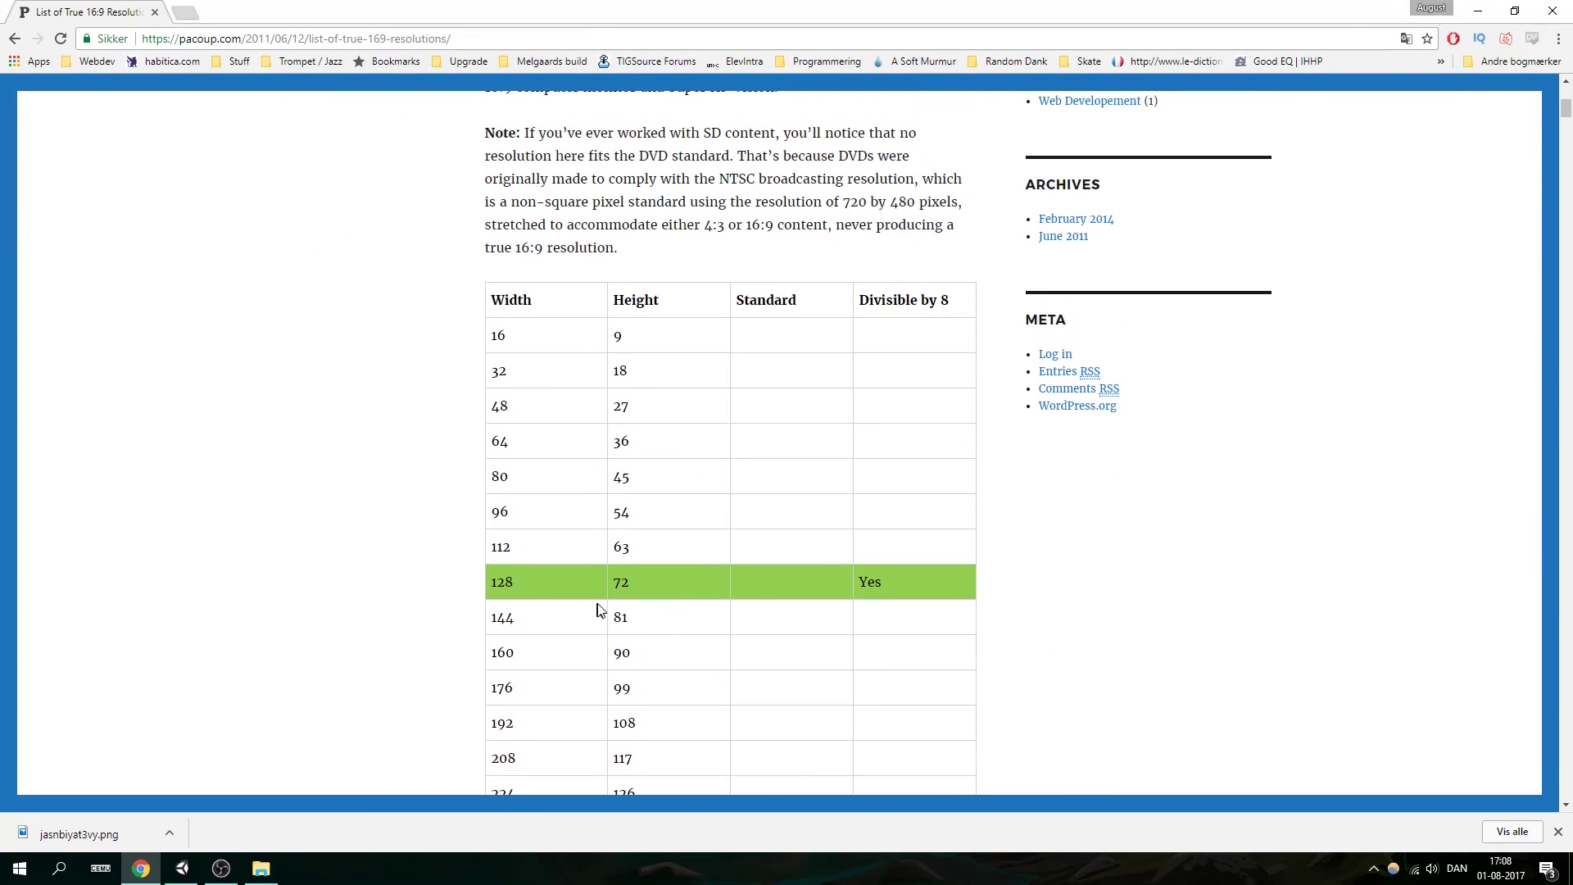
{"action": "scroll", "coordinate": [626, 579], "scroll_direction": "down", "scroll_amount": 1}
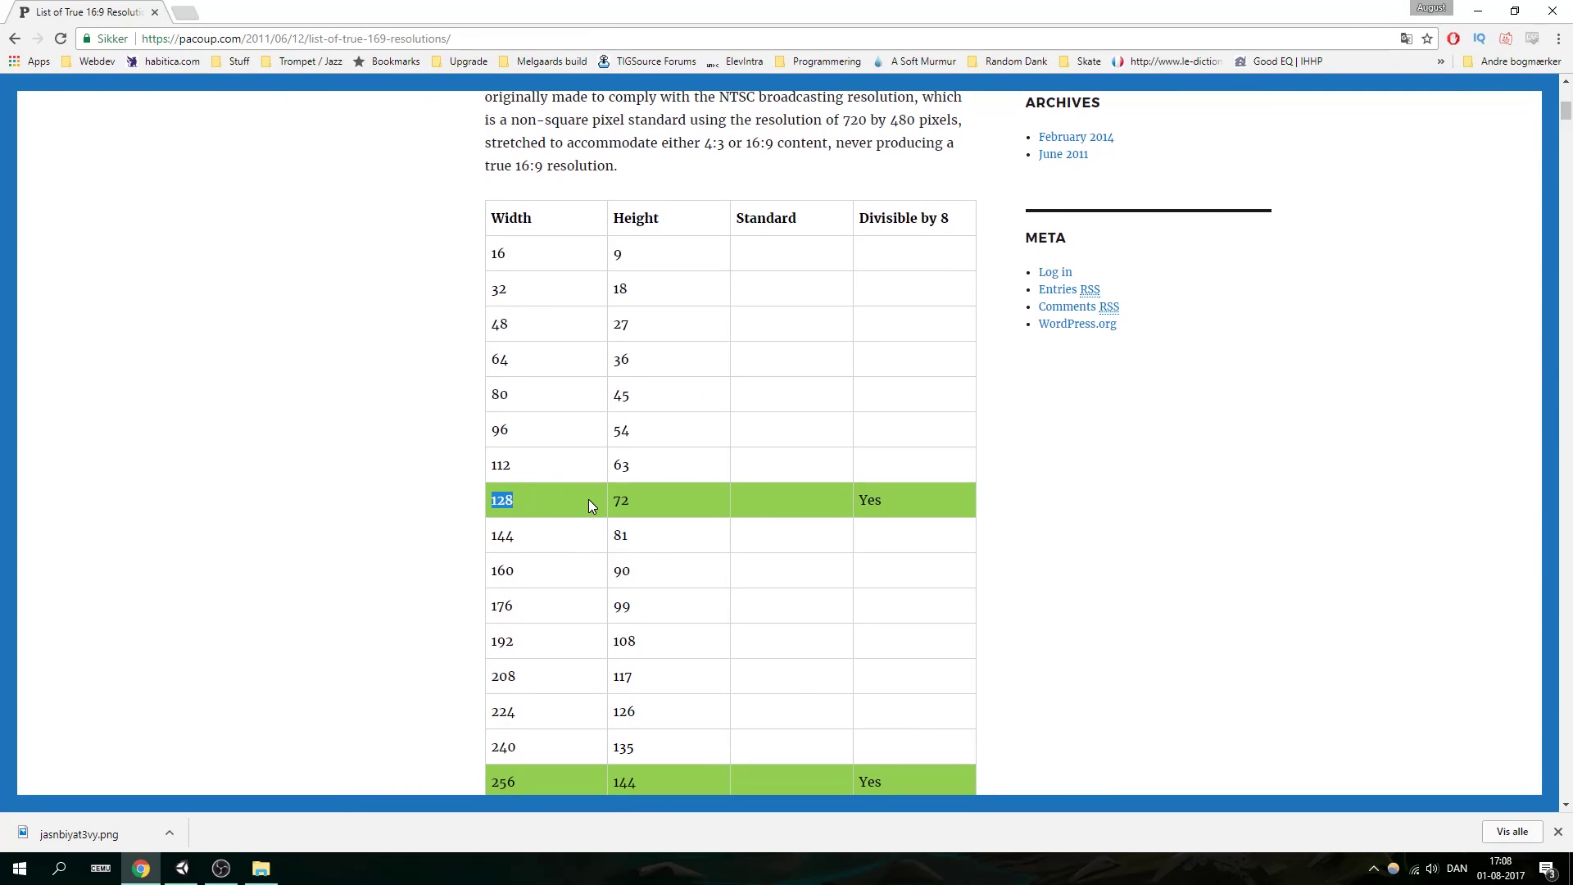
{"action": "double_click", "coordinate": [621, 500]}
{"action": "key", "text": "ctrl+c"}
{"action": "key", "text": "alt+Tab"}
{"action": "left_click", "coordinate": [954, 266]}
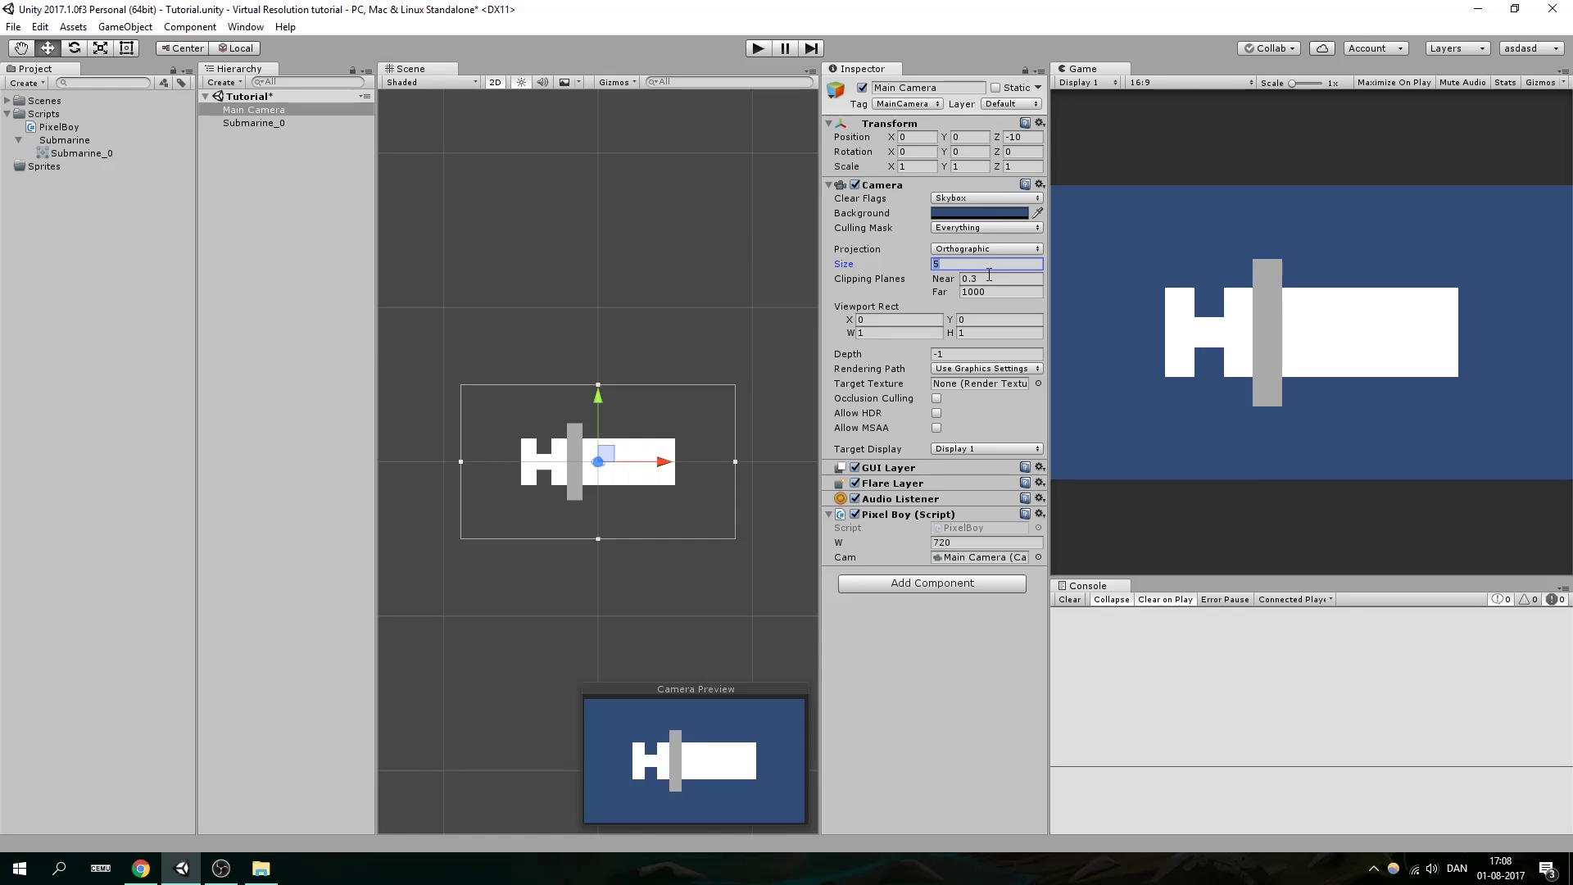
Step: Set the camera's orthographic Size to 72/2, giving 36
{"action": "key", "text": "ctrl+v"}
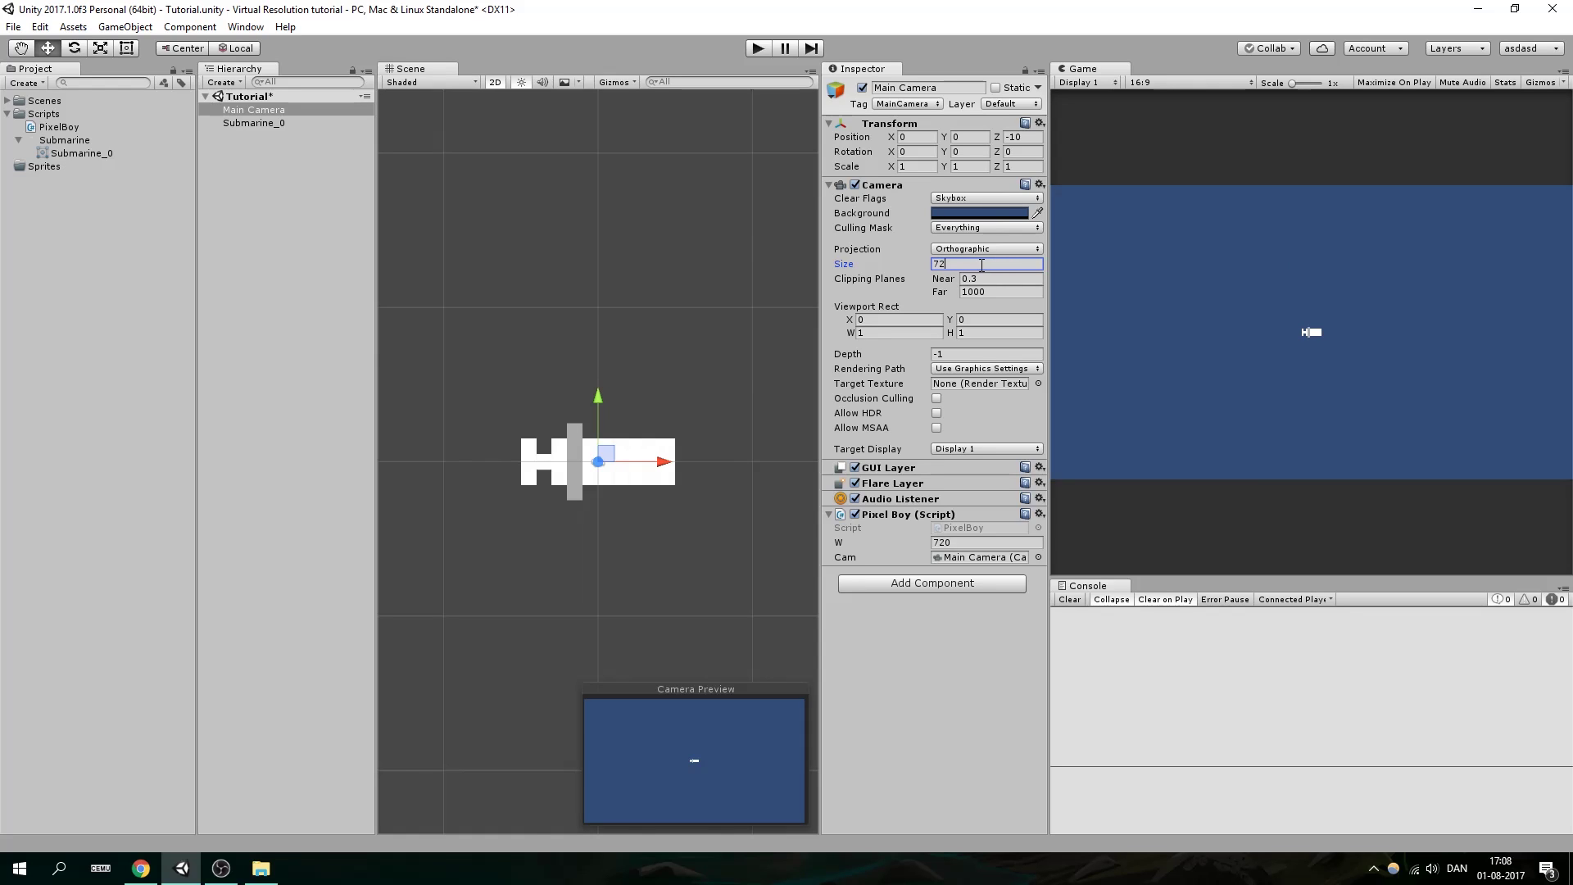
{"action": "type", "text": "/2"}
{"action": "key", "text": "Return"}
{"action": "scroll", "coordinate": [751, 285], "scroll_direction": "down", "scroll_amount": 5}
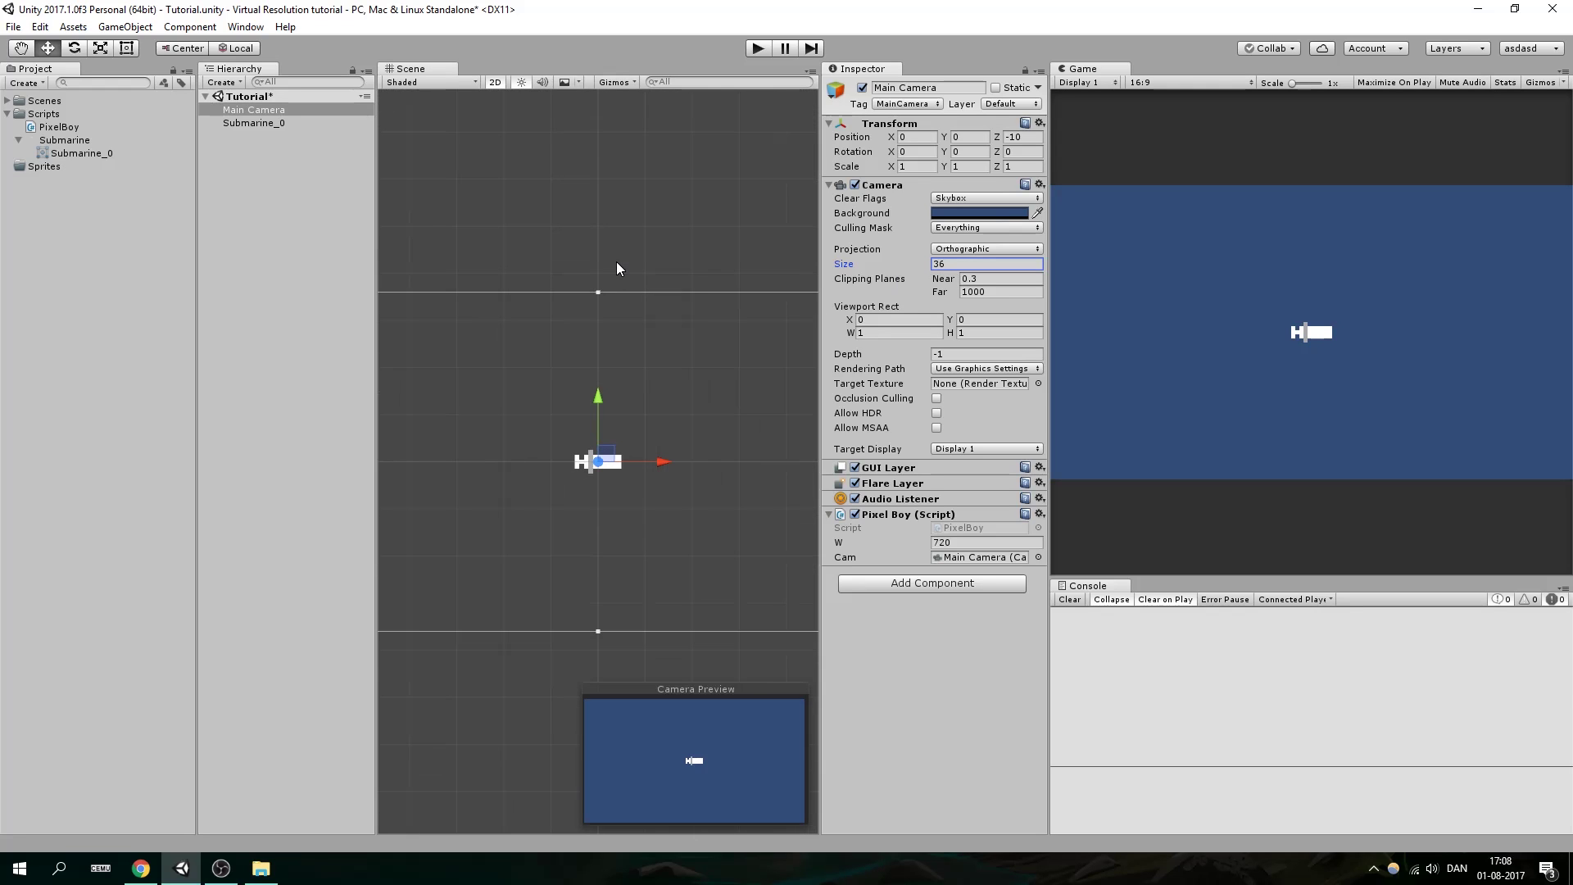
{"action": "double_click", "coordinate": [295, 110]}
{"action": "scroll", "coordinate": [623, 271], "scroll_direction": "down", "scroll_amount": 4}
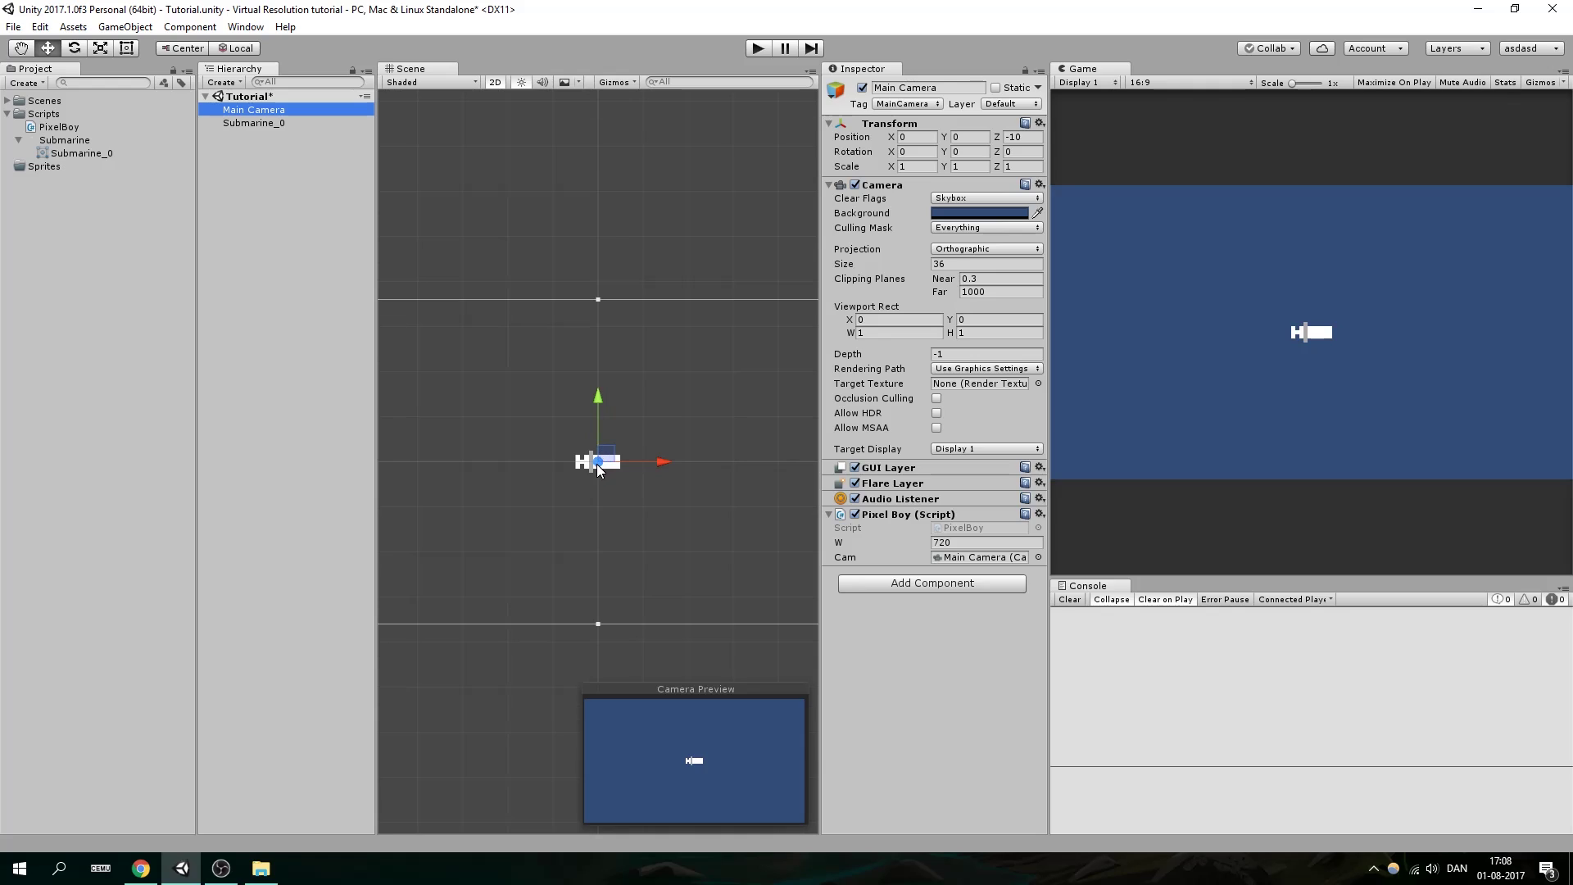
{"action": "scroll", "coordinate": [604, 469], "scroll_direction": "down", "scroll_amount": 2}
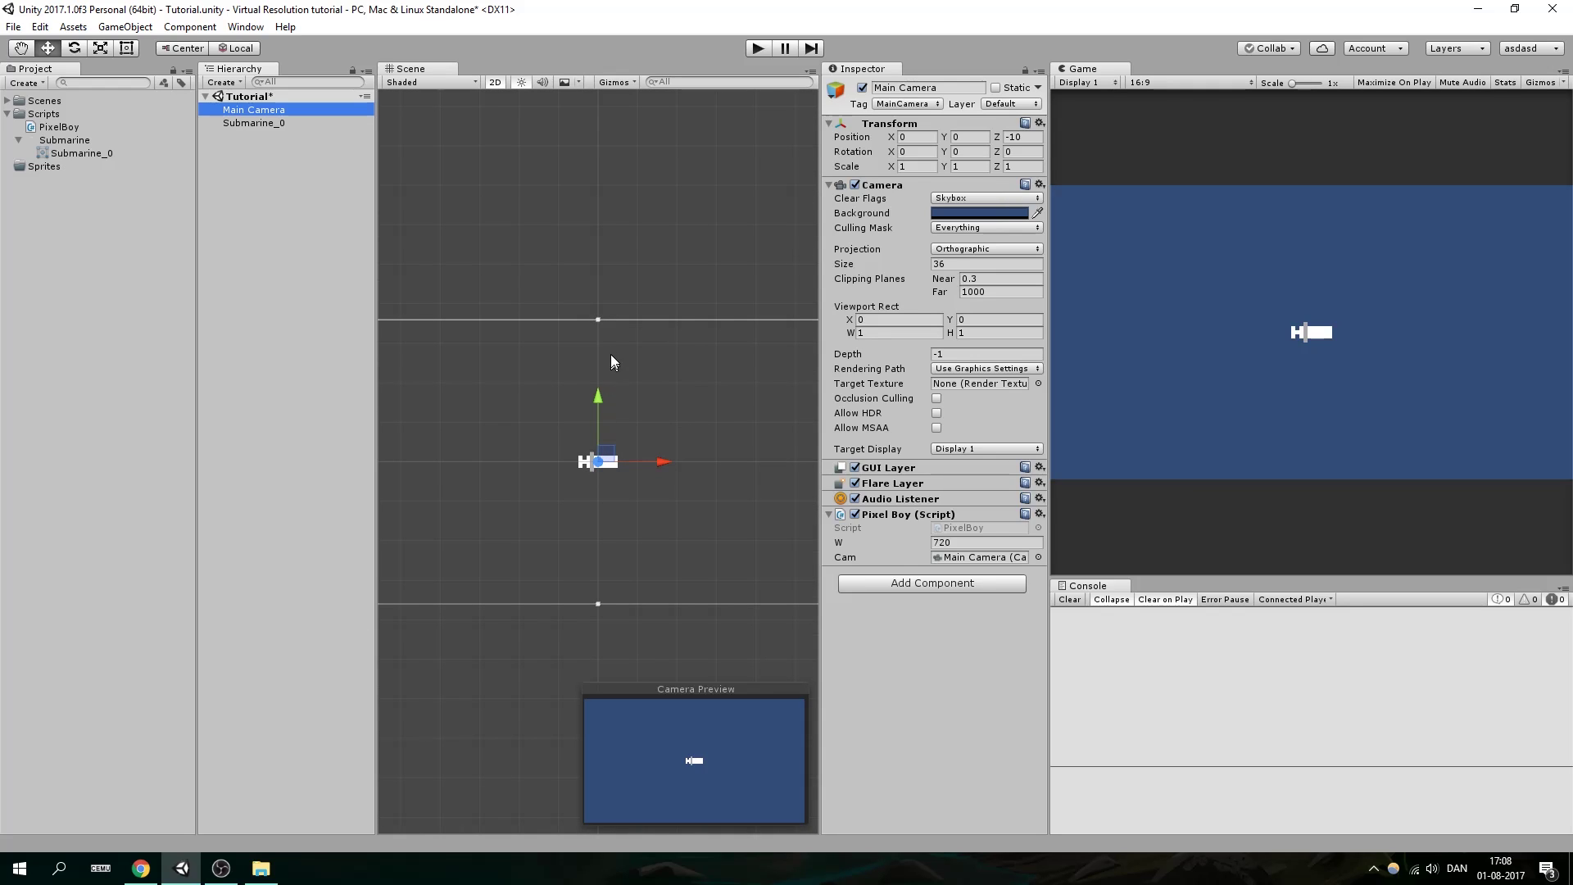
{"action": "scroll", "coordinate": [616, 339], "scroll_direction": "down", "scroll_amount": 3}
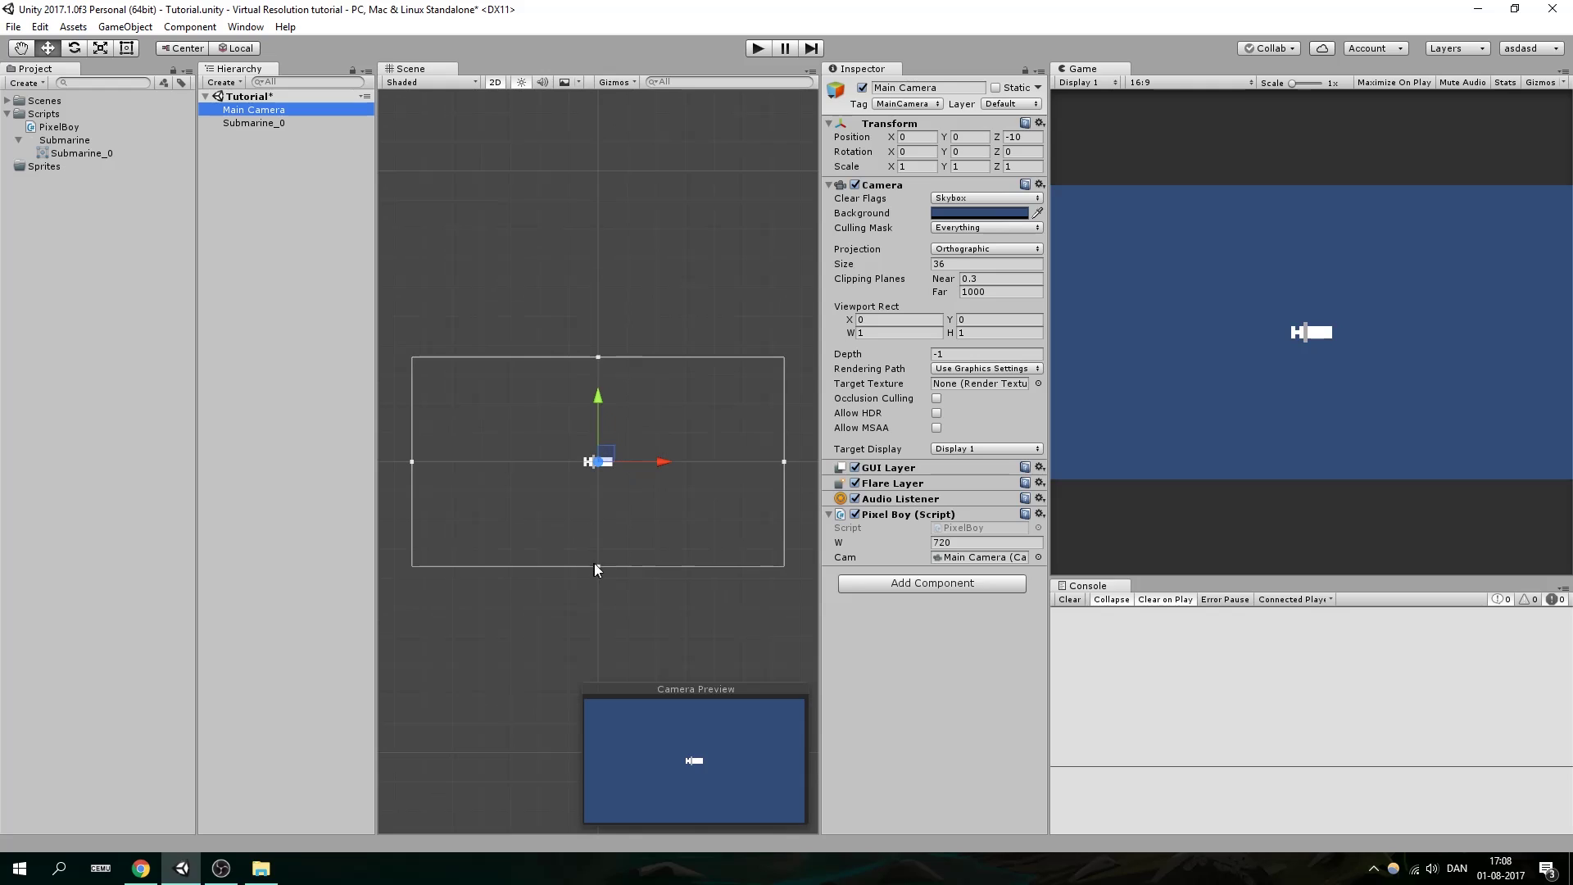
{"action": "scroll", "coordinate": [618, 341], "scroll_direction": "up", "scroll_amount": 2}
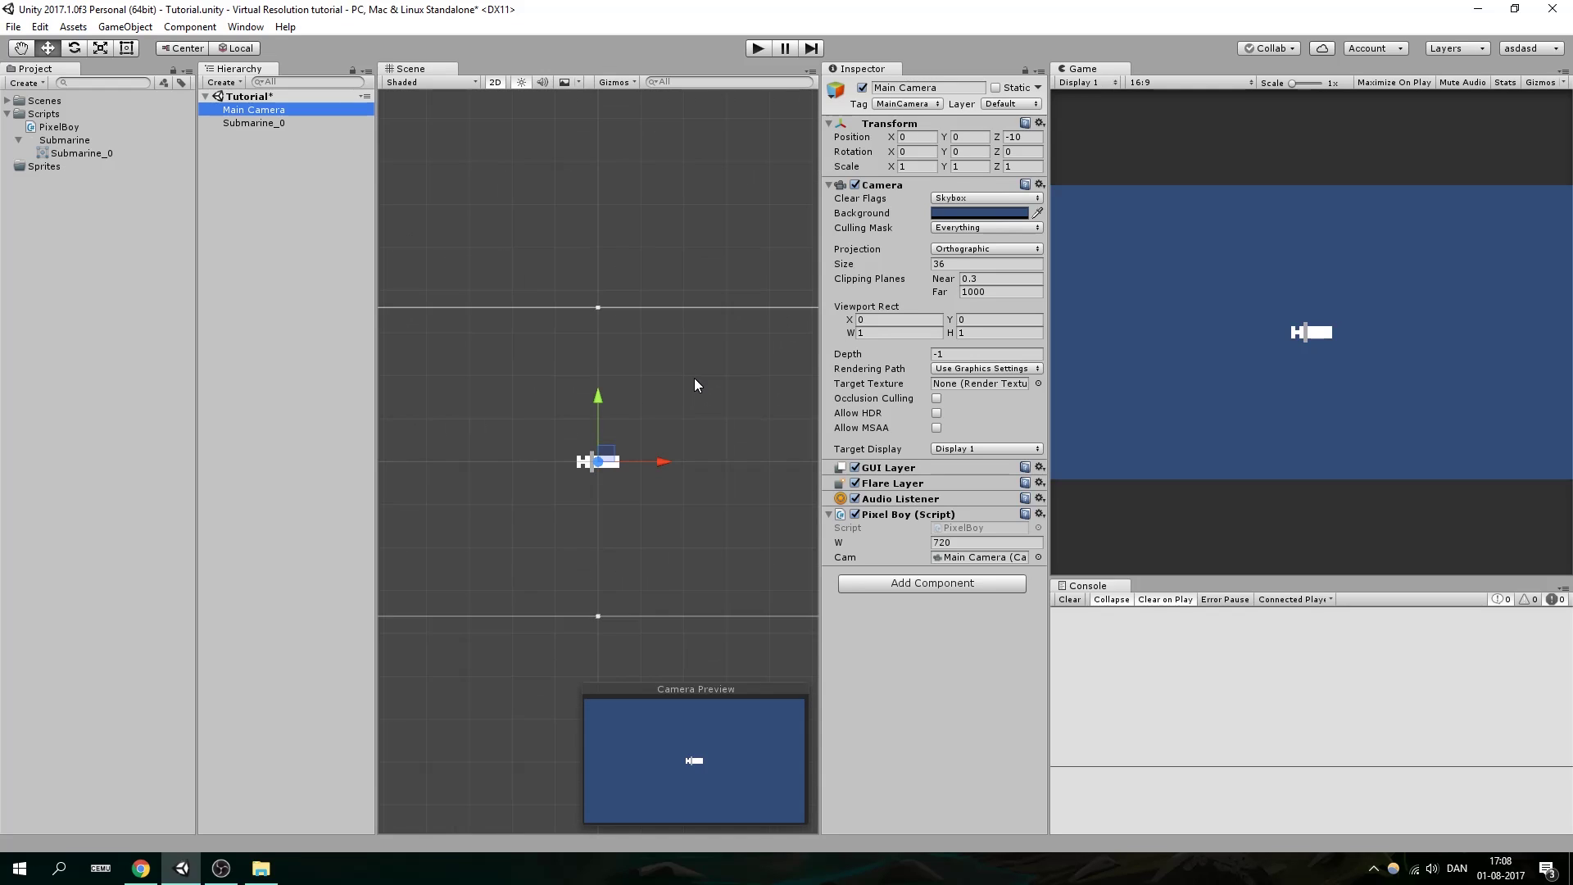
Step: Take 128 from the resolution list and enter it as PixelBoy's W value
{"action": "key", "text": "alt+Tab"}
{"action": "left_click_drag", "start_coordinate": [541, 501], "coordinate": [488, 497]}
{"action": "key", "text": "alt+Tab"}
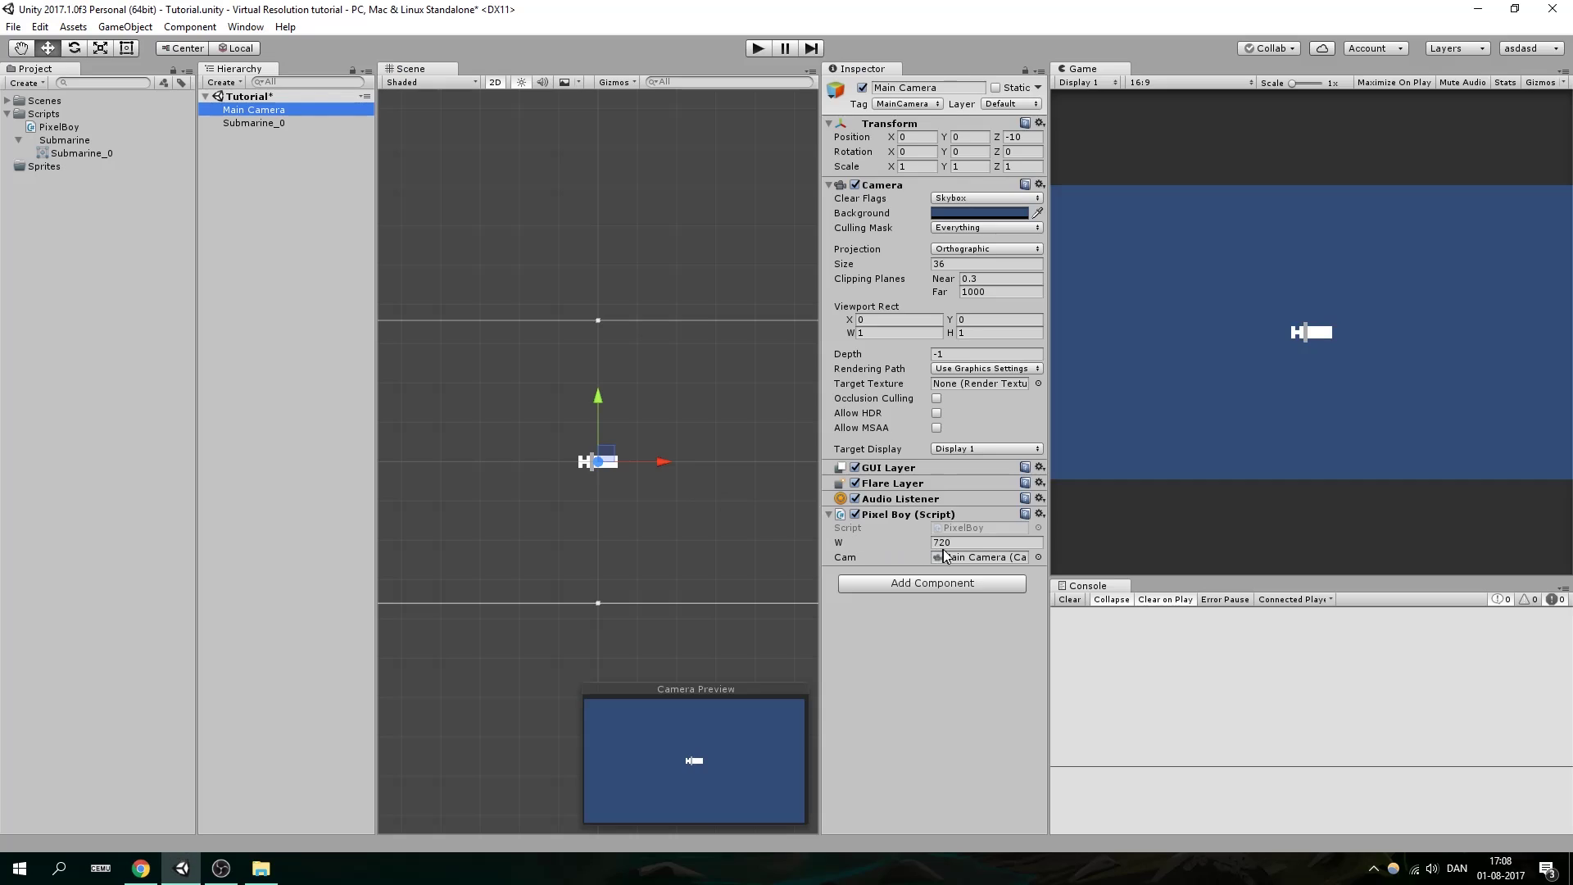
{"action": "left_click", "coordinate": [969, 543]}
{"action": "type", "text": "128"}
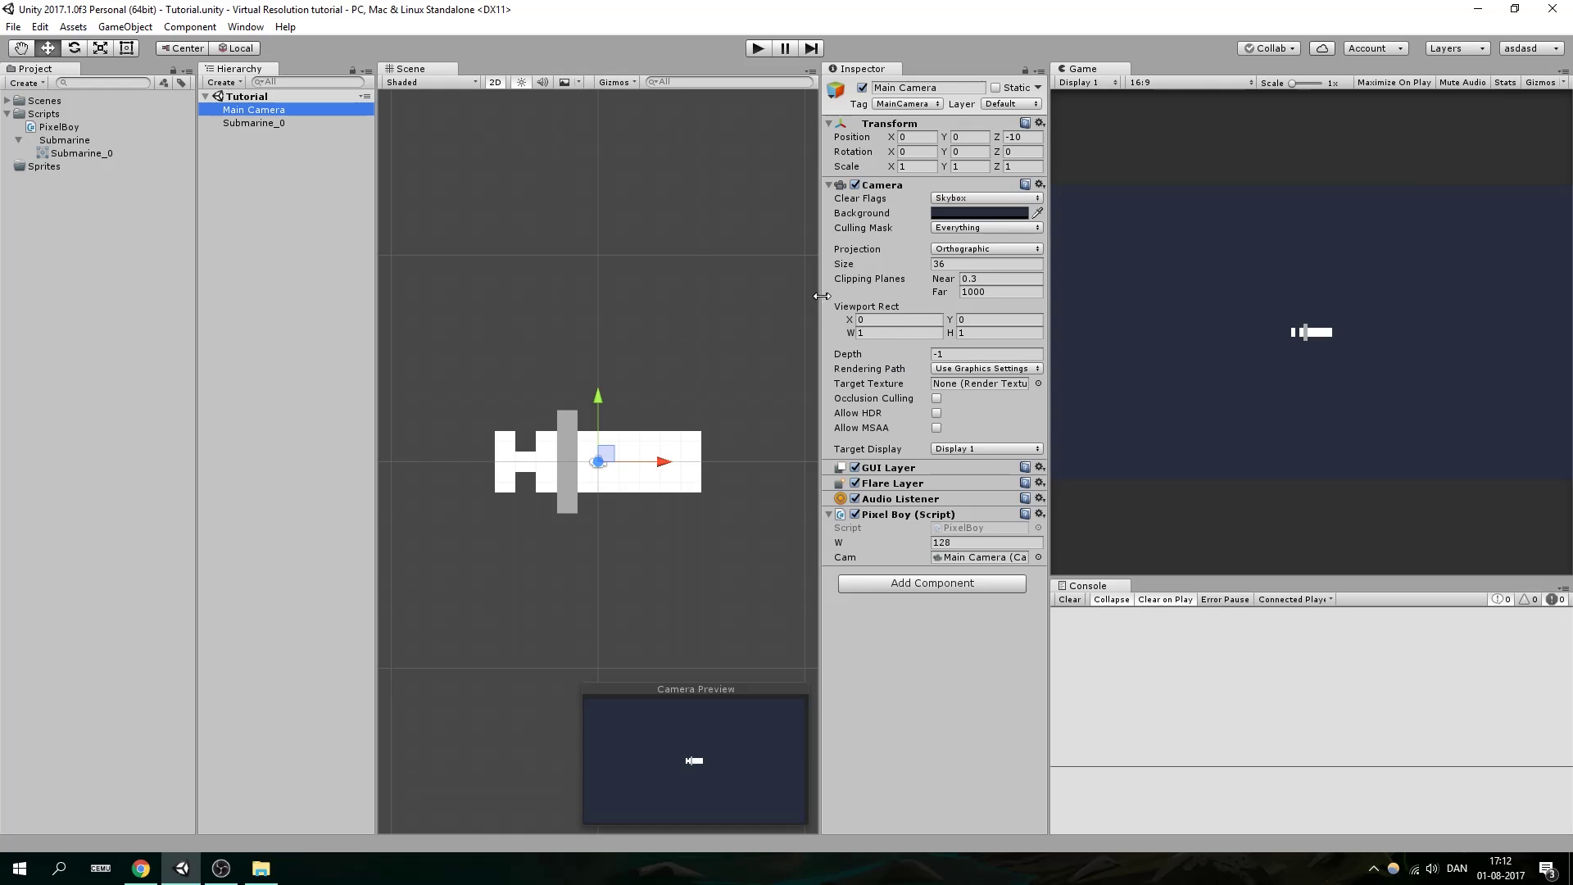
Step: Move Submarine_0 down-left to about X -2.4, Y -2.36
{"action": "left_click", "coordinate": [282, 123]}
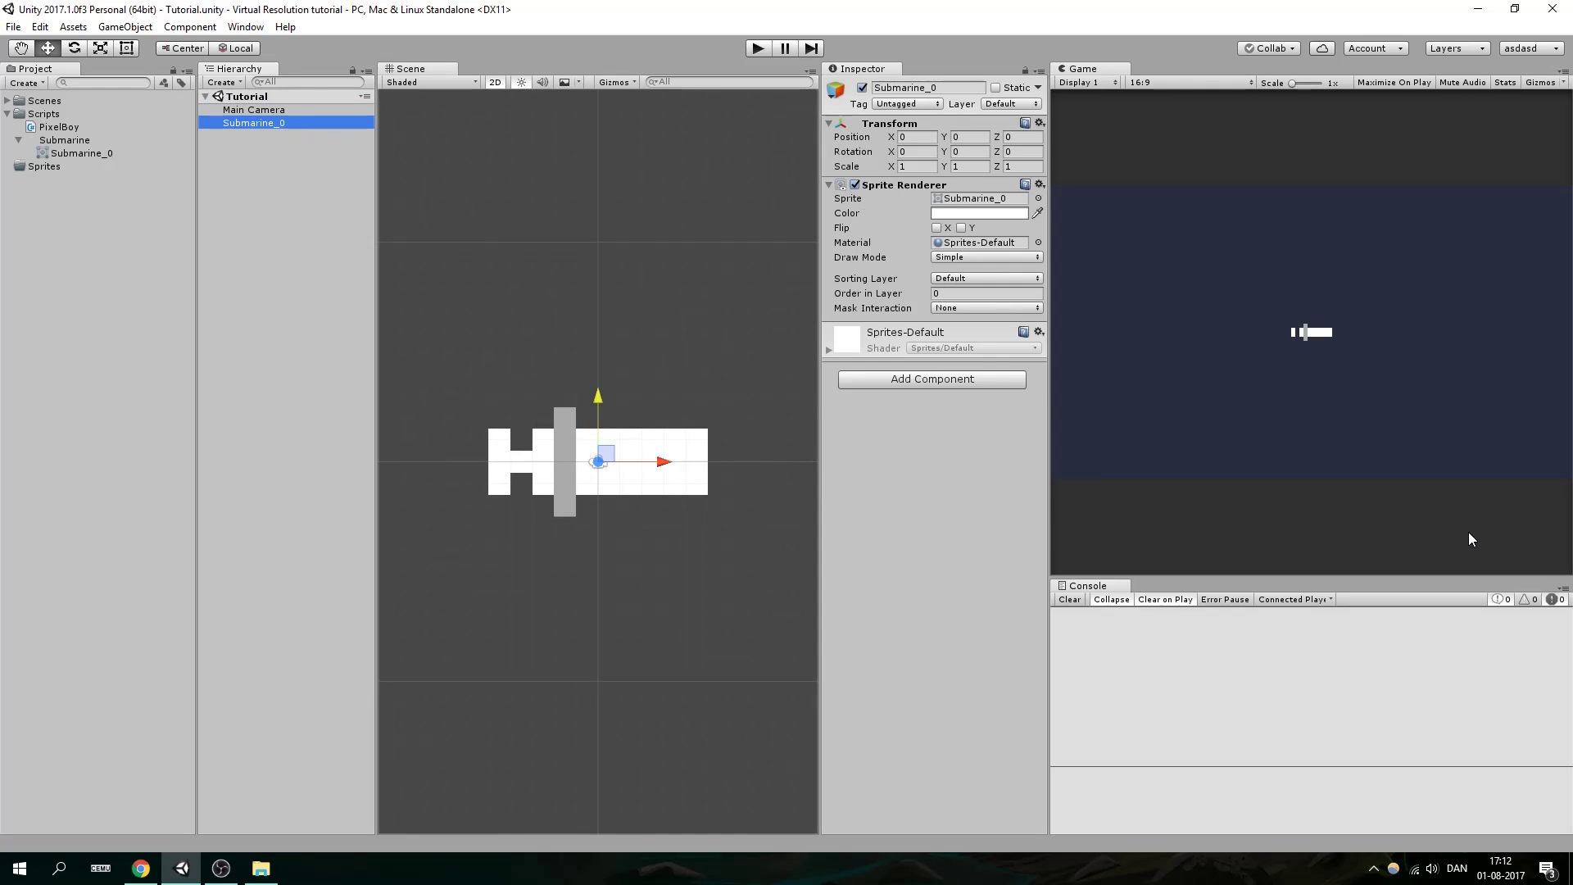
{"action": "scroll", "coordinate": [1311, 357], "scroll_direction": "up", "scroll_amount": 8}
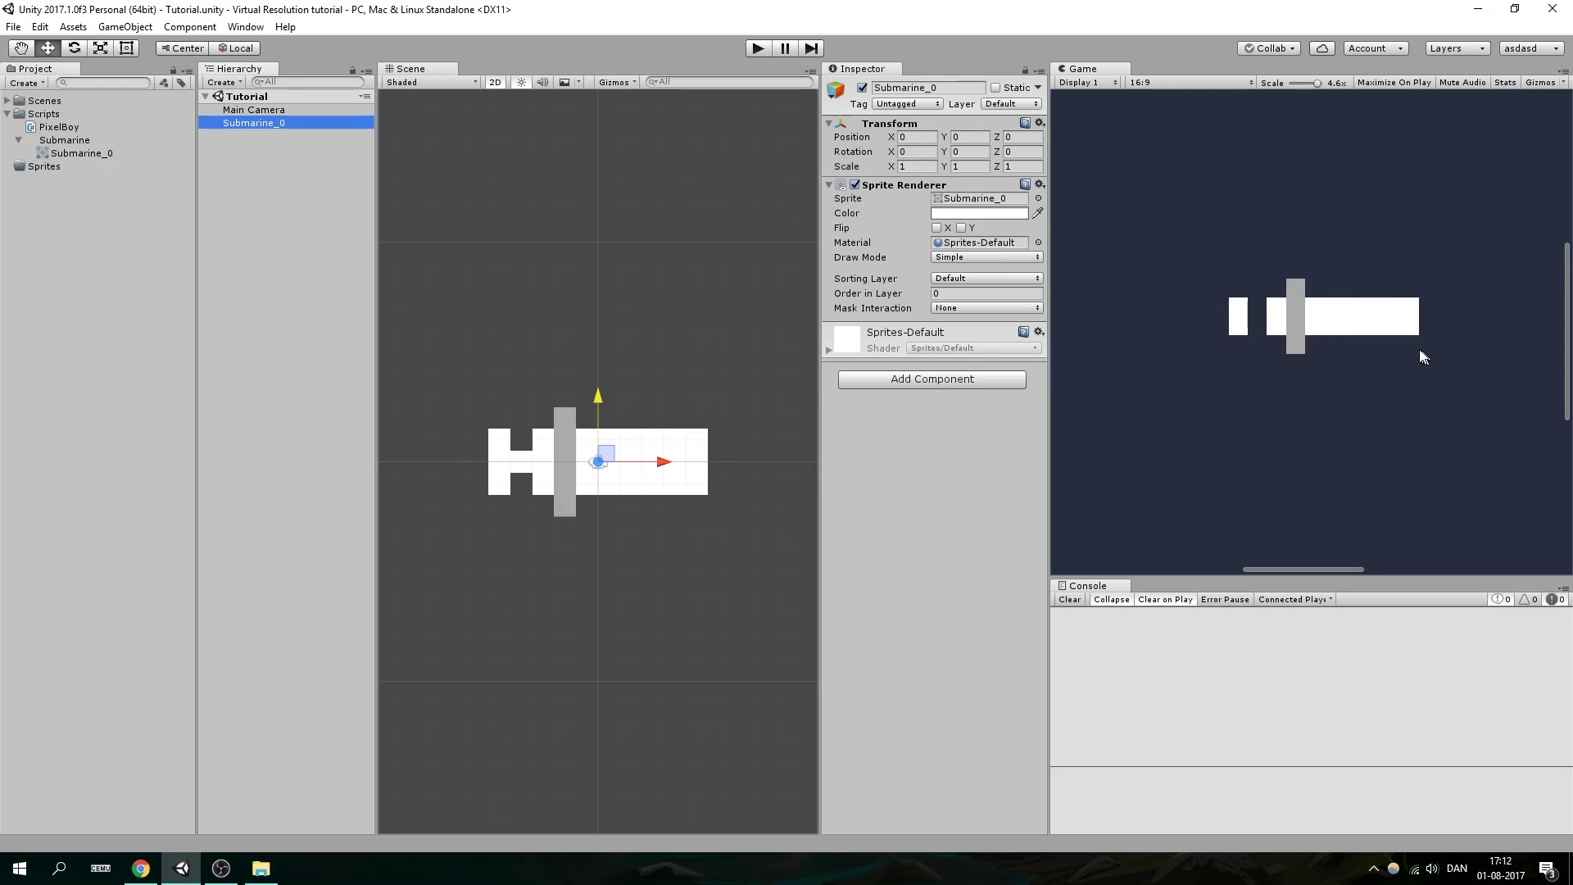
{"action": "left_click_drag", "start_coordinate": [609, 461], "coordinate": [558, 516]}
Step: Rotate the submarine to Z 89.5 so it stands upright
{"action": "key", "text": "e"}
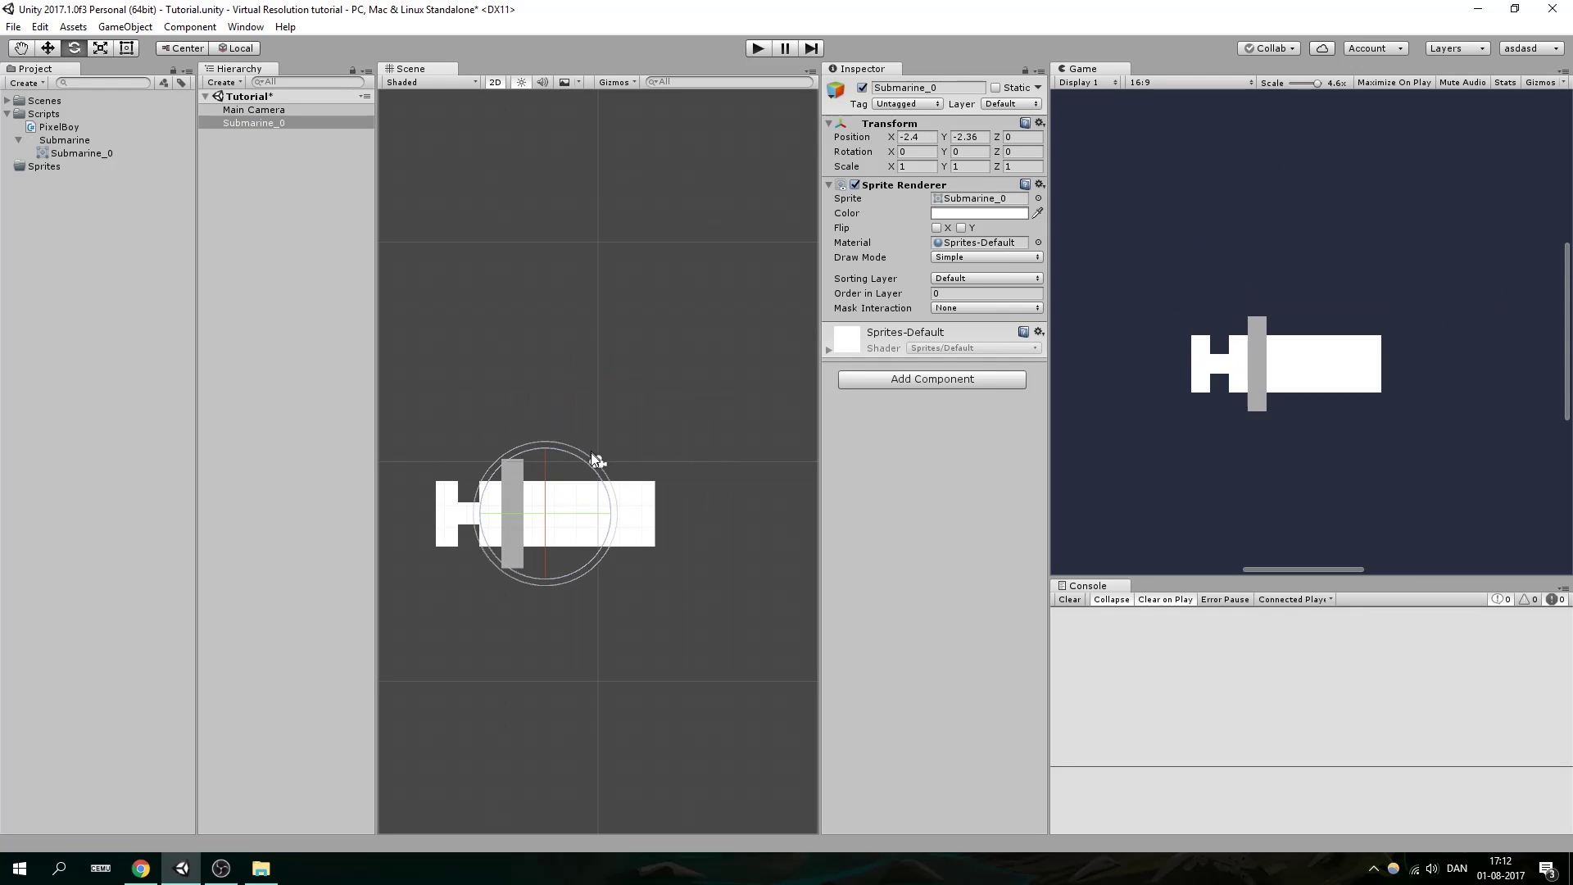
{"action": "left_click_drag", "start_coordinate": [566, 447], "coordinate": [347, 421]}
{"action": "scroll", "coordinate": [1401, 238], "scroll_direction": "down", "scroll_amount": 5}
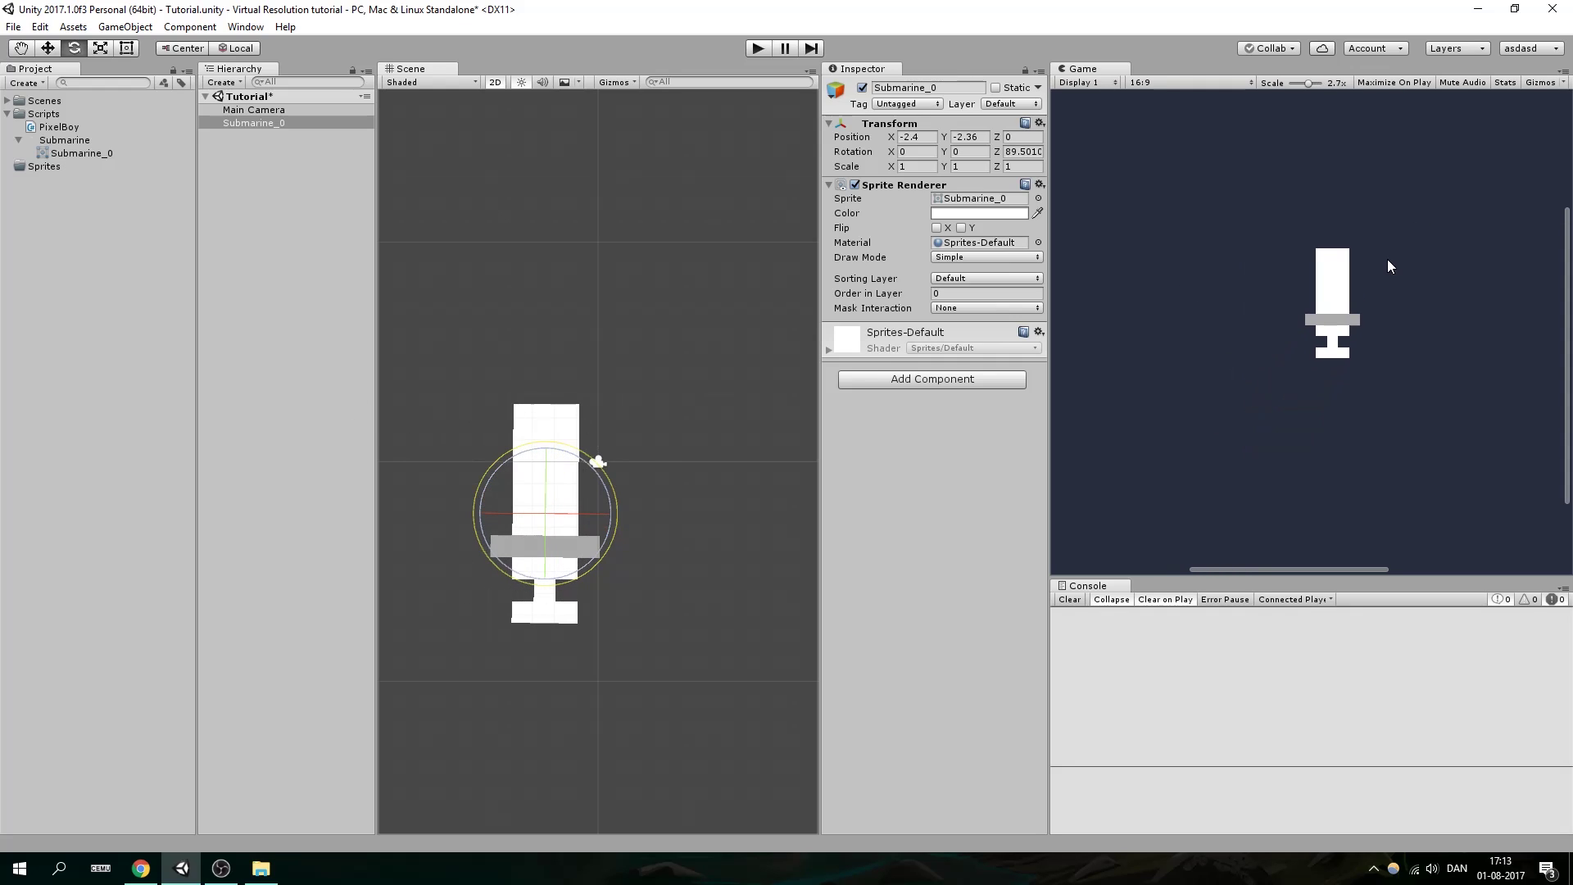